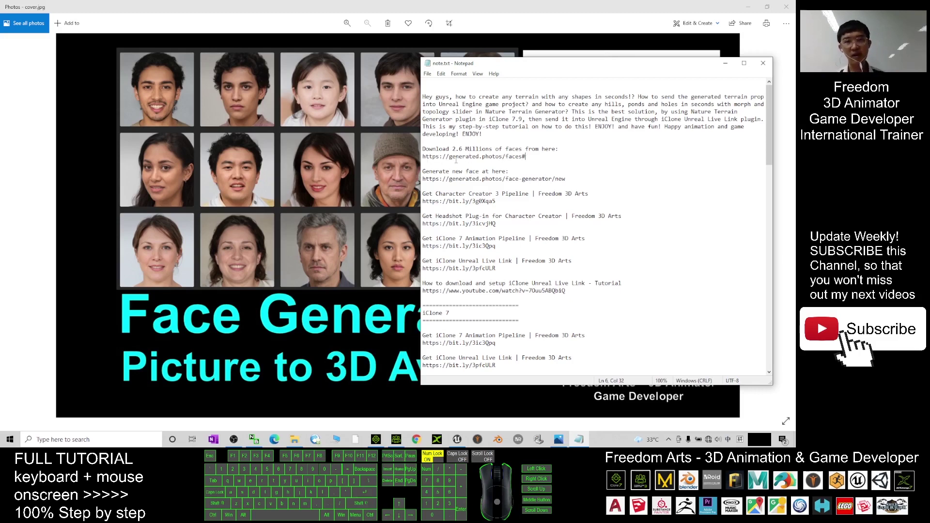
drag(422, 157, 526, 154)
key(ctrl+c)
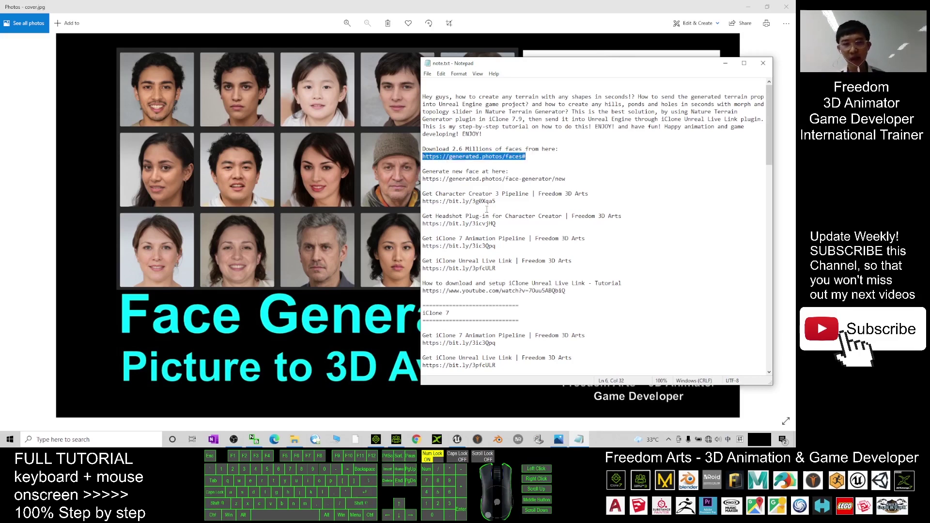
click(417, 439)
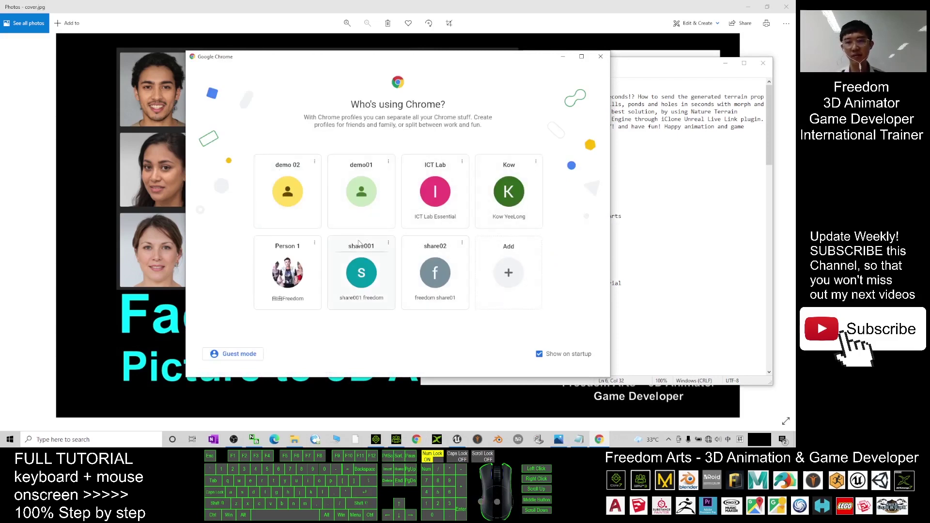
click(305, 205)
key(ctrl+v)
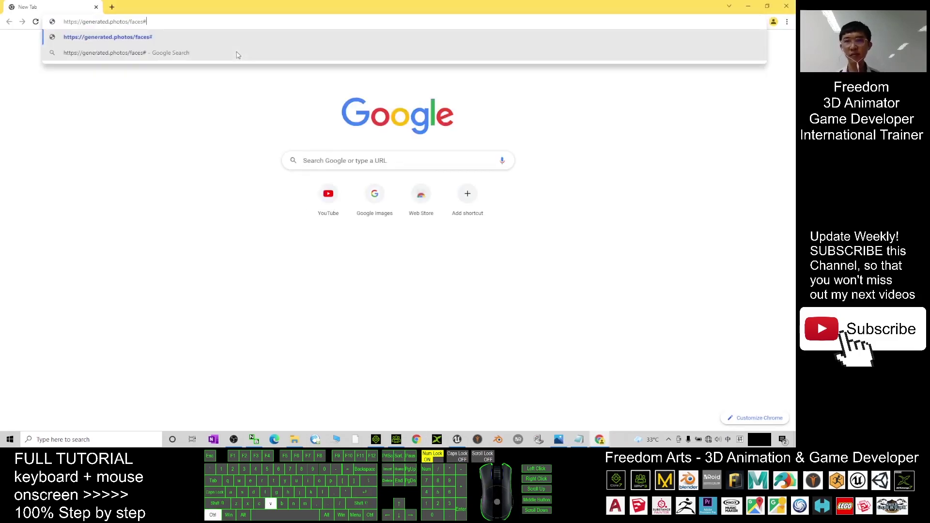
key(Return)
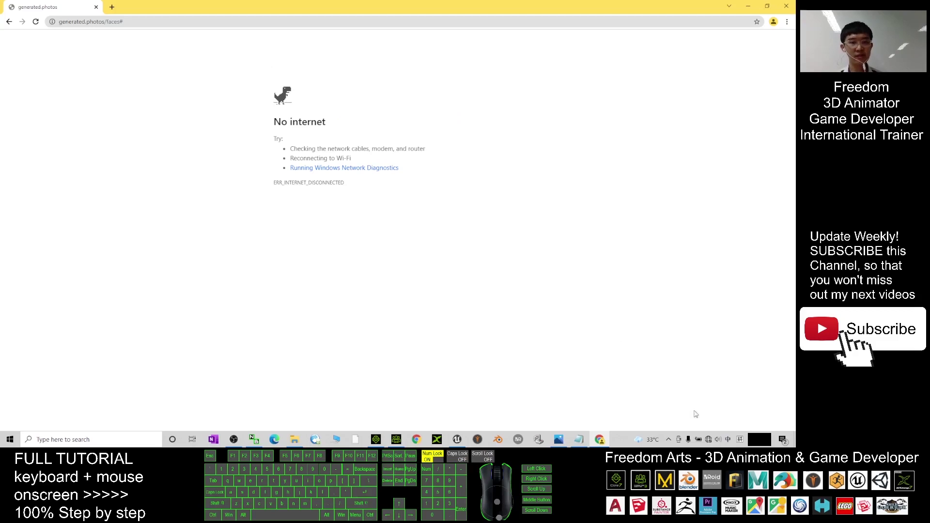
Connect the computer to the first Wi-Fi network in the list of available networks.
click(709, 440)
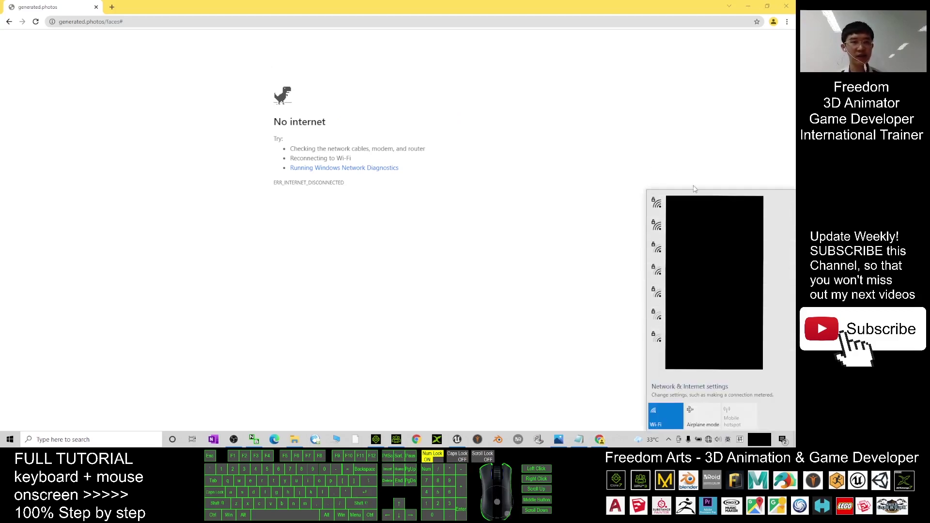
click(697, 206)
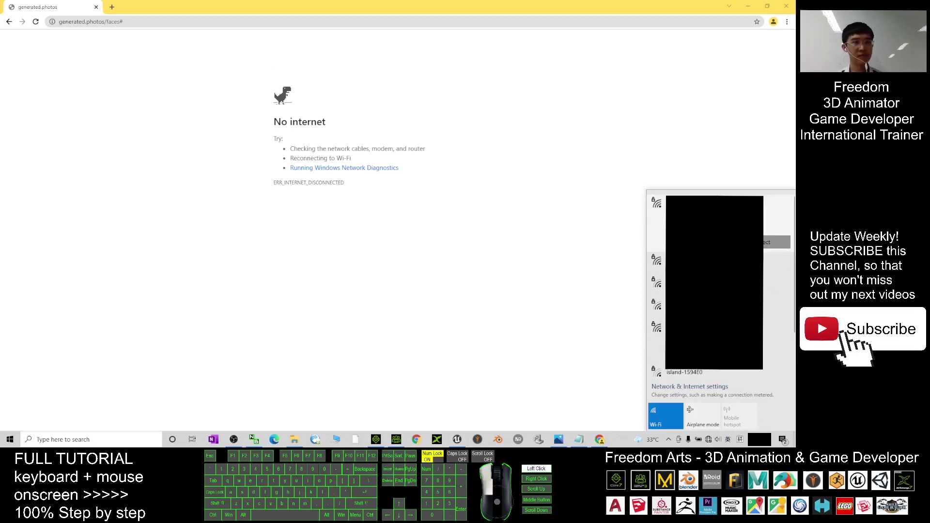
click(756, 242)
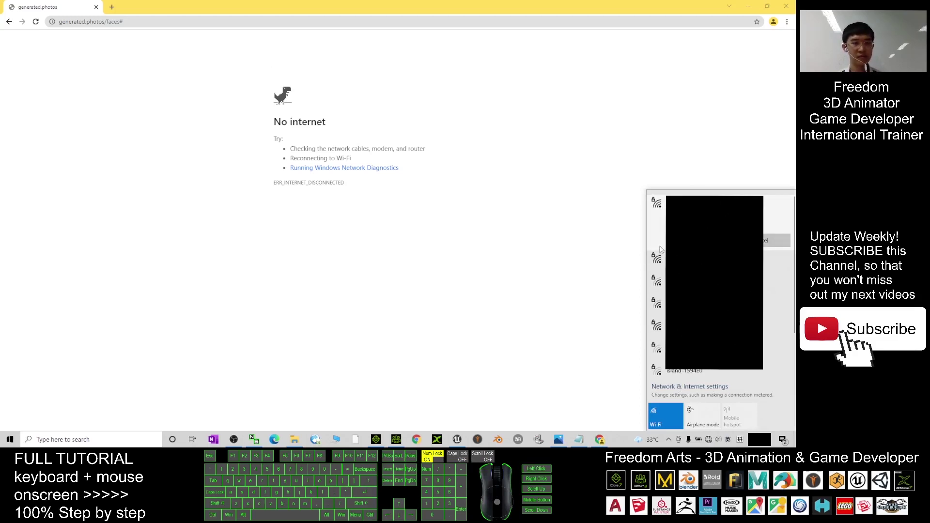
click(549, 253)
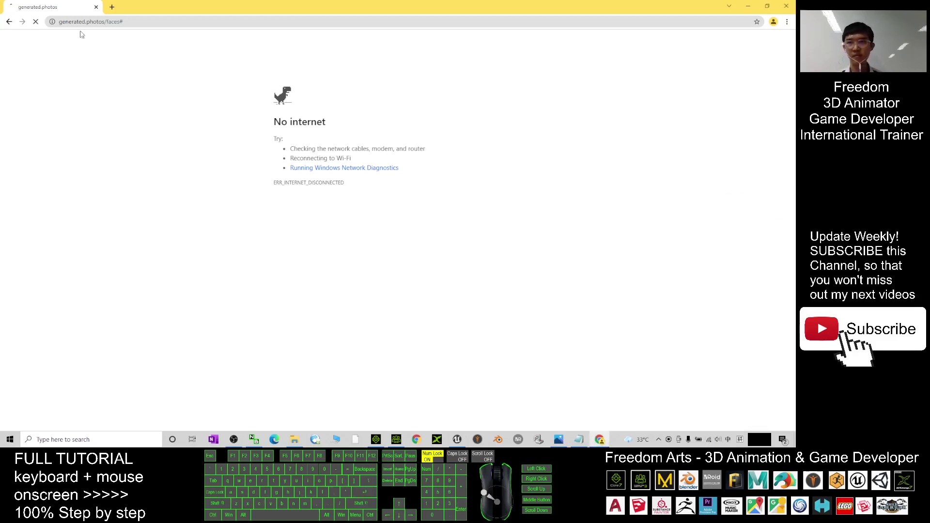
Reload the generated.photos/faces# page.
click(160, 21)
click(161, 21)
key(Return)
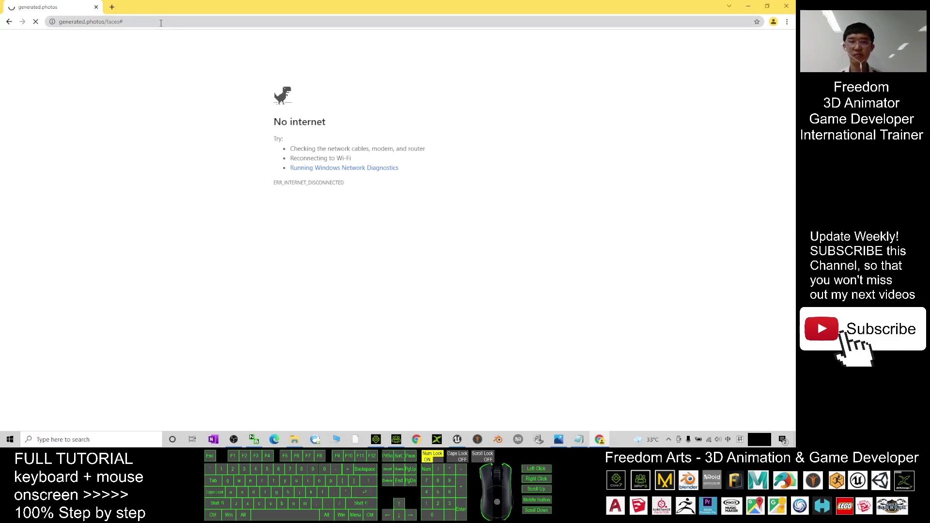
click(161, 23)
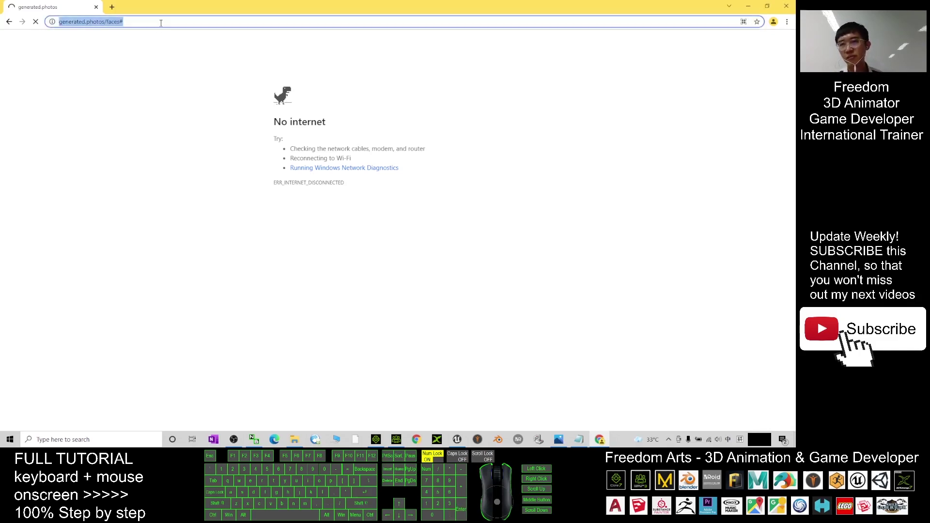
click(160, 23)
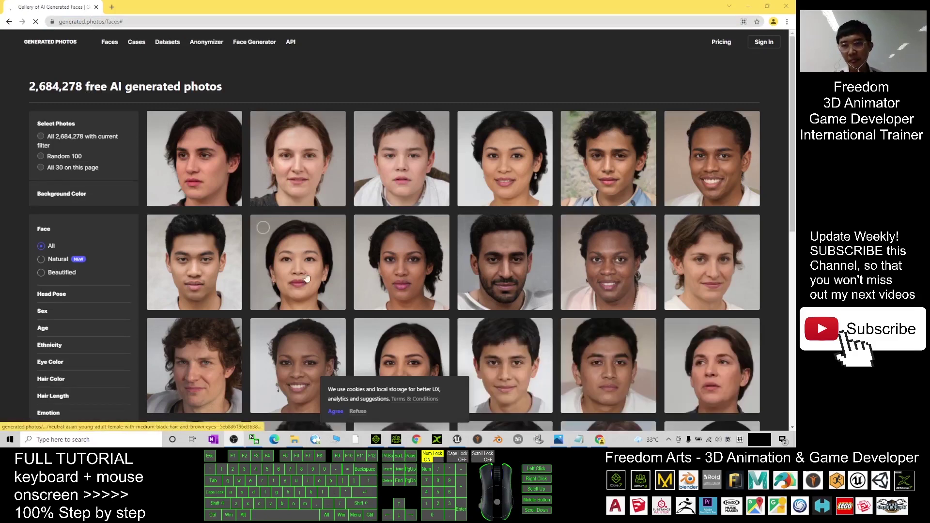
Set the gallery's Face filter to Natural.
scroll(542, 283, down, 3)
scroll(543, 283, up, 3)
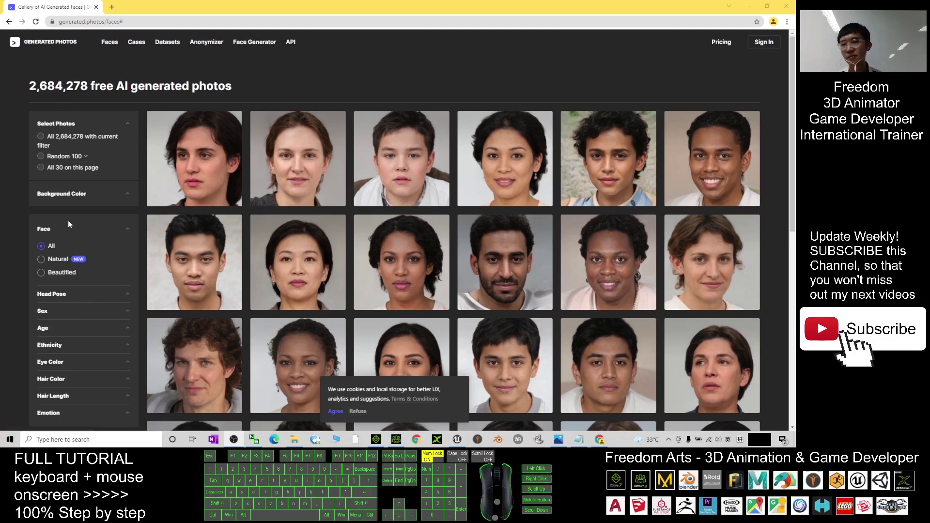
scroll(68, 222, down, 1)
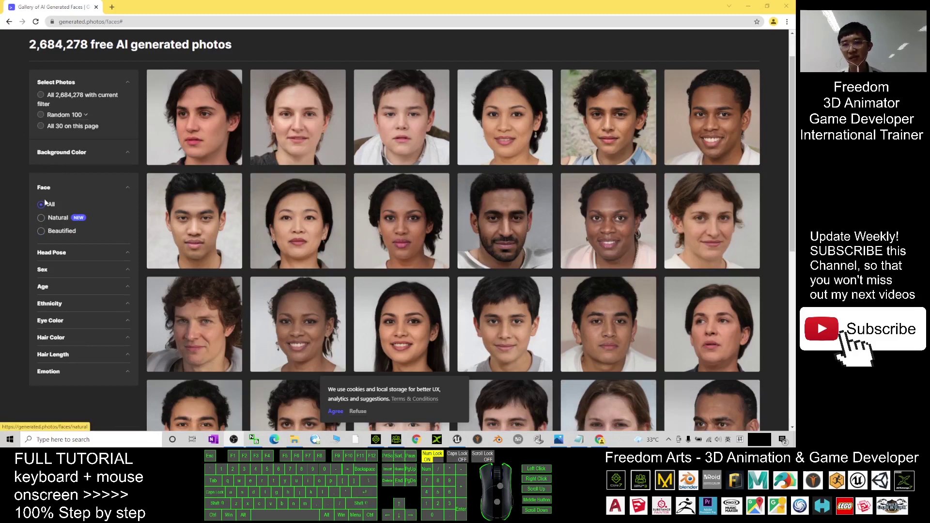
click(41, 219)
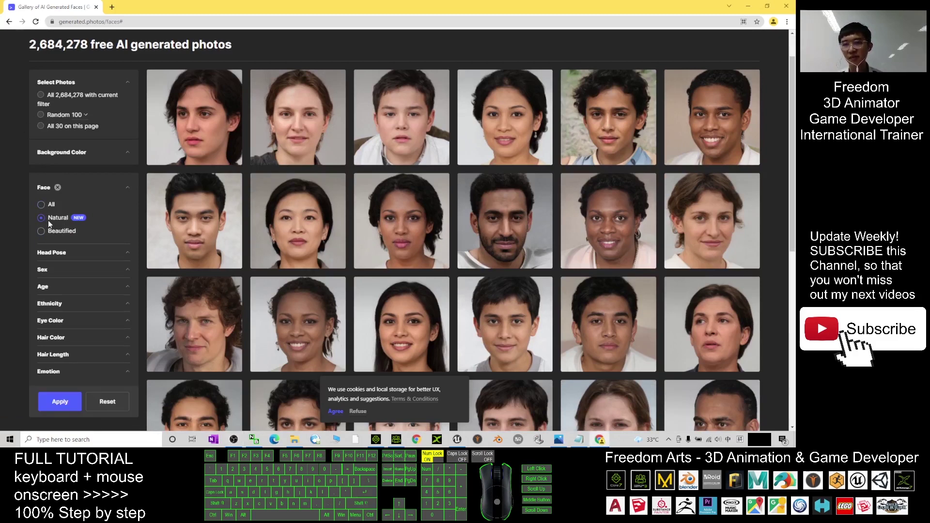
scroll(55, 223, up, 1)
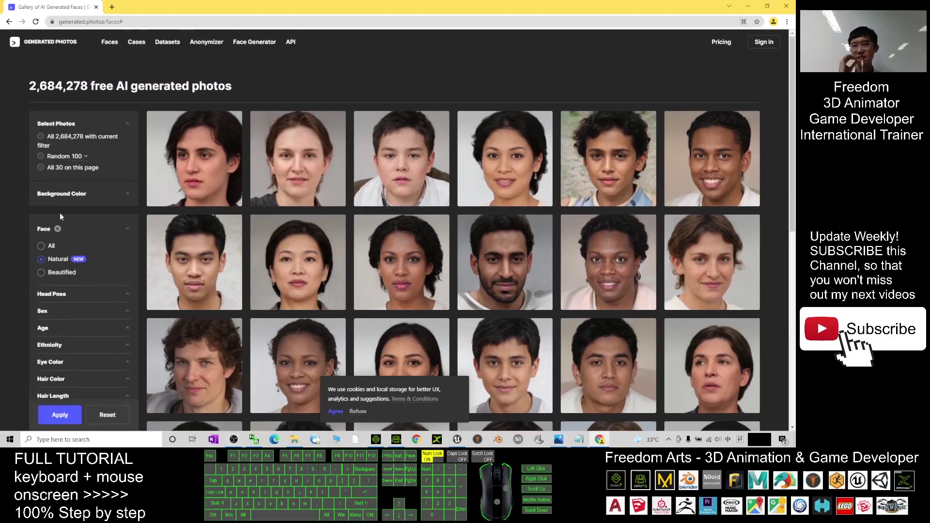
click(97, 198)
click(93, 199)
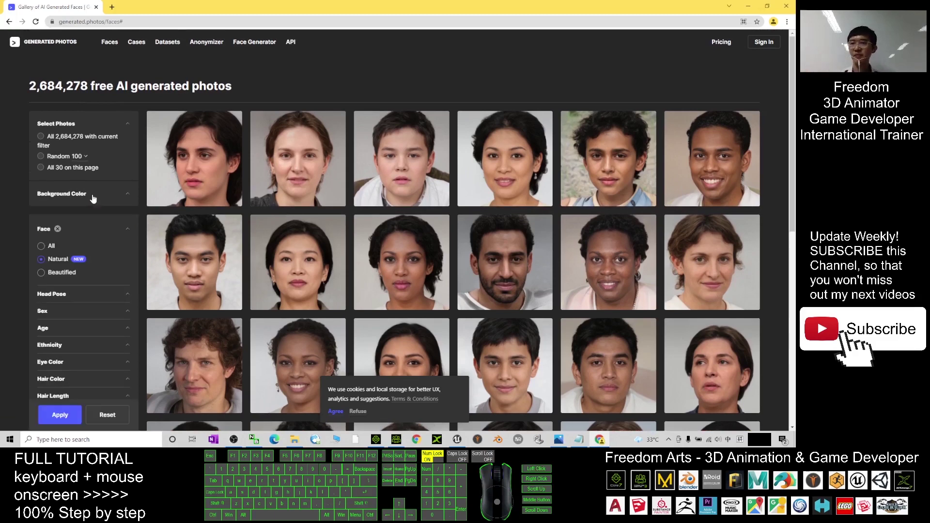
Set the Head Pose filter to Front facing and apply the gallery filters.
scroll(97, 203, down, 1)
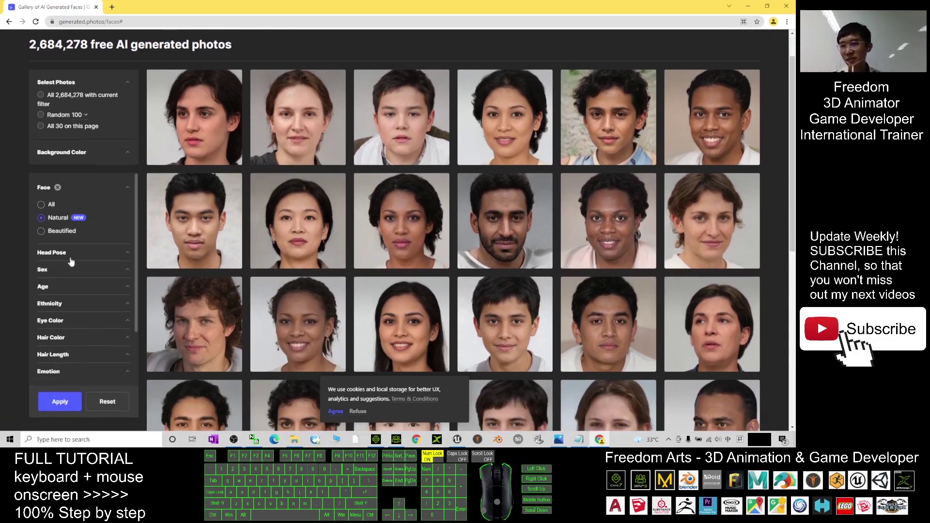
click(71, 255)
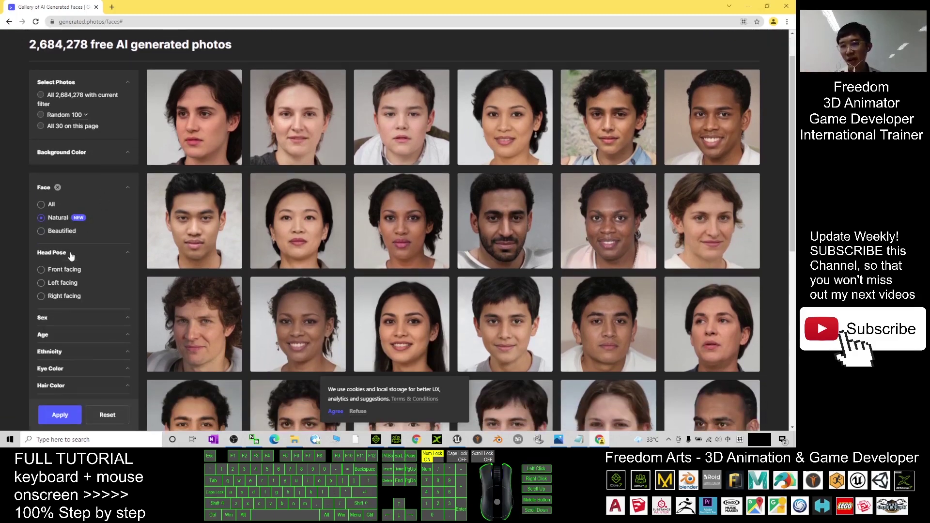
click(41, 270)
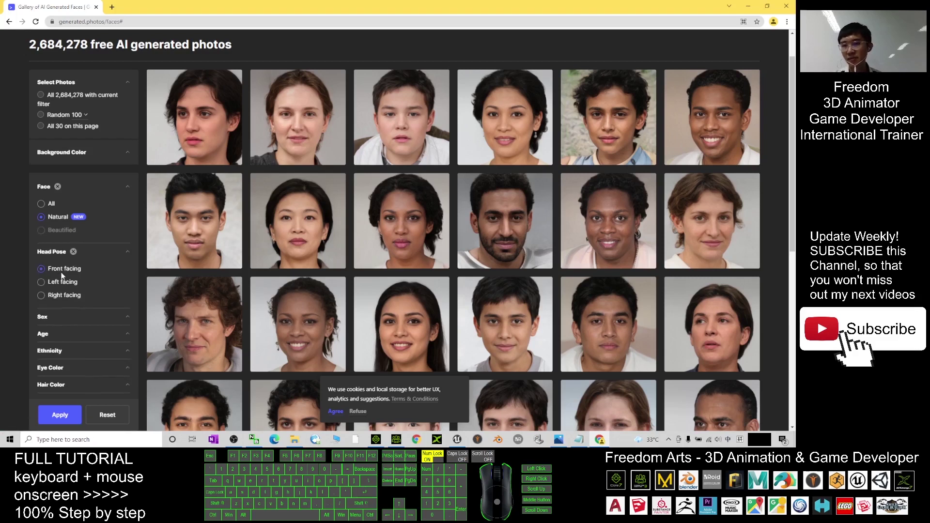
scroll(61, 266, down, 1)
click(64, 284)
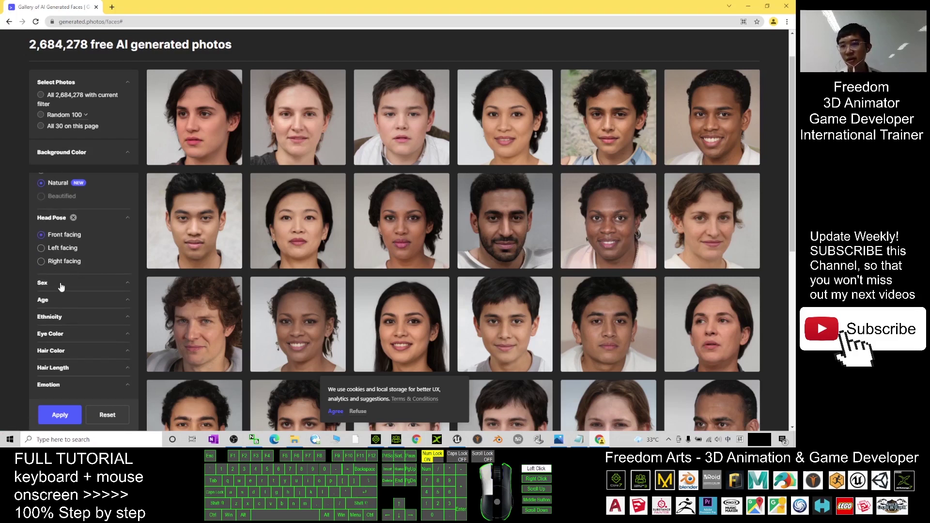
click(66, 284)
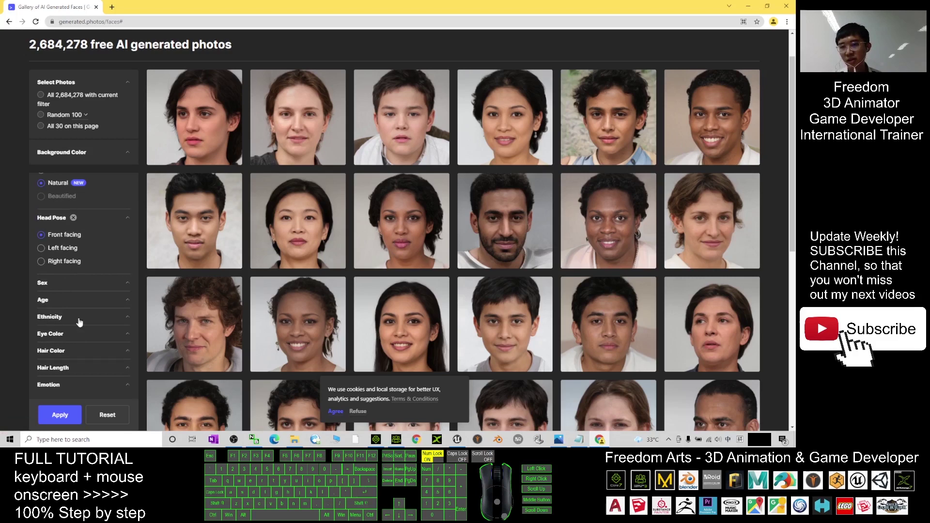
click(61, 415)
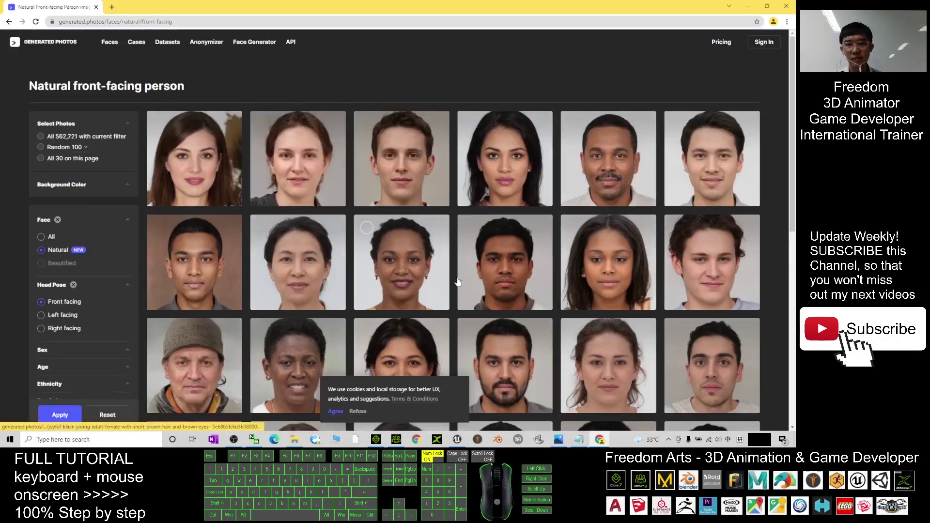
Load more of the natural front-facing portraits and look through them for a suitable face.
scroll(458, 281, down, 6)
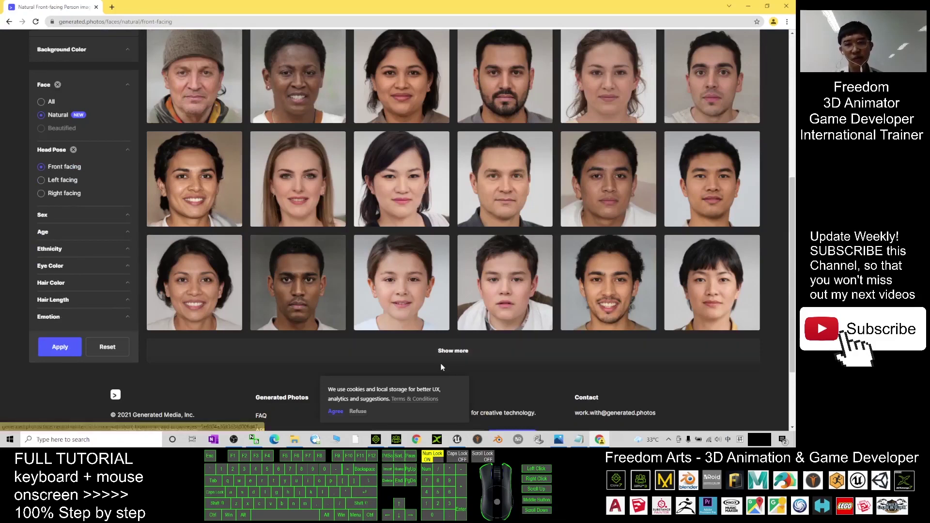
click(447, 354)
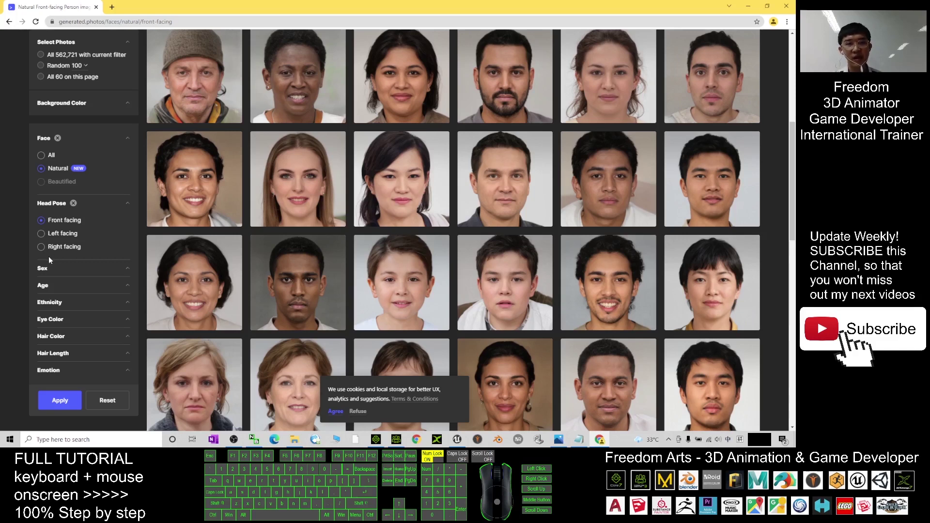
scroll(468, 228, up, 5)
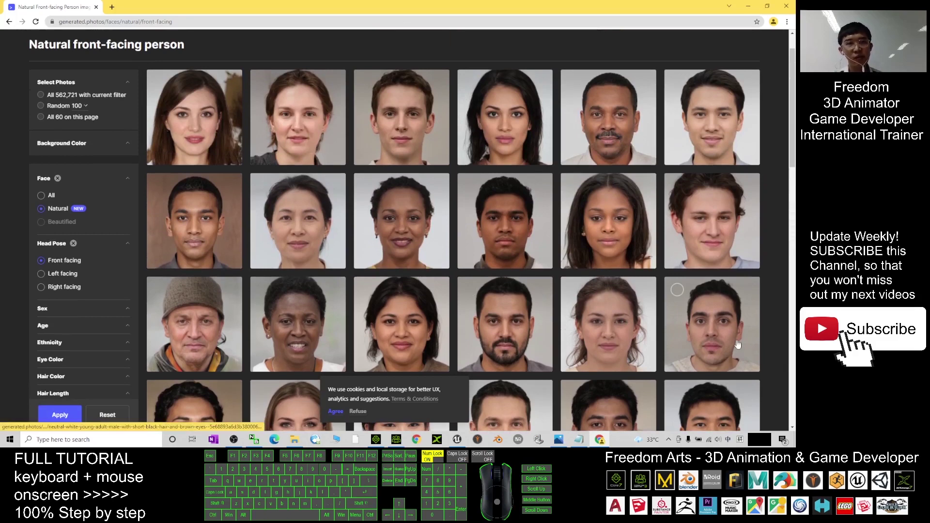
scroll(727, 345, down, 2)
scroll(691, 320, down, 5)
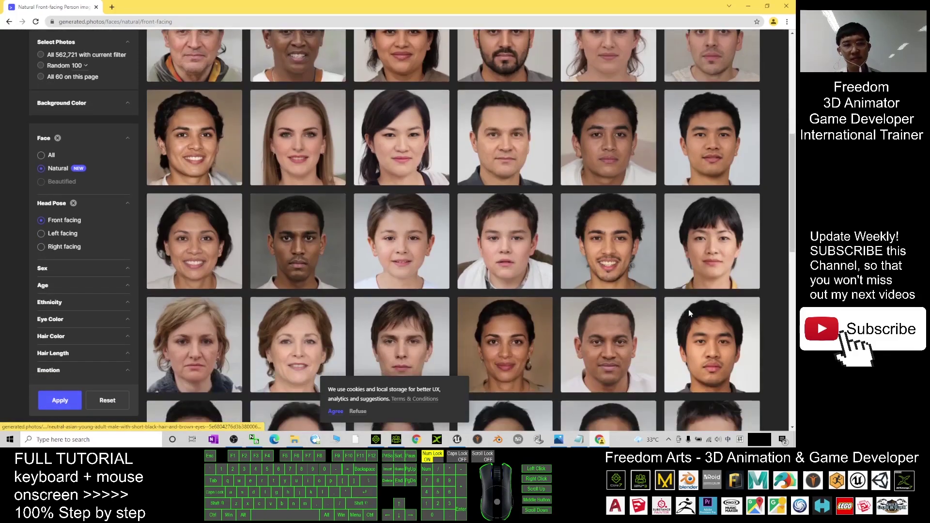
scroll(688, 309, down, 1)
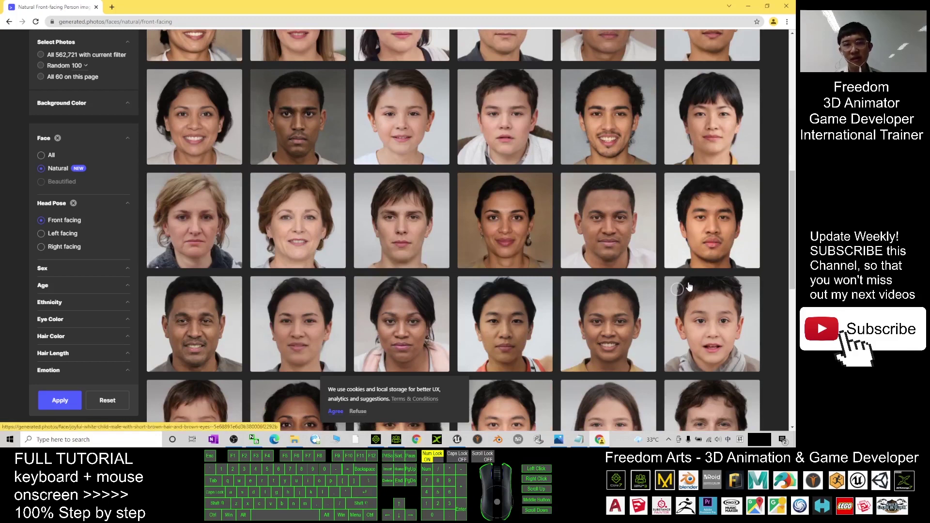
Open the neutral young man's portrait with short brown hair and grey eyes and save its image to the Desktop.
click(414, 226)
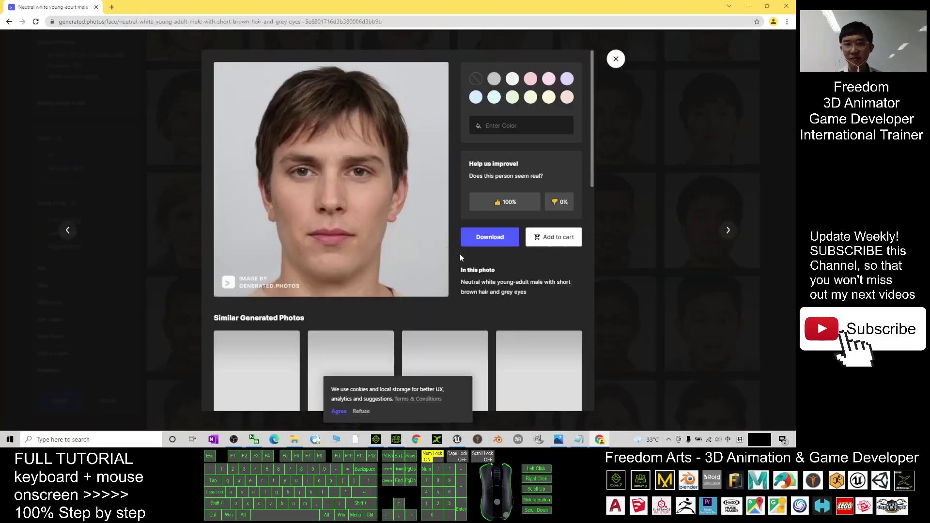
right_click(330, 156)
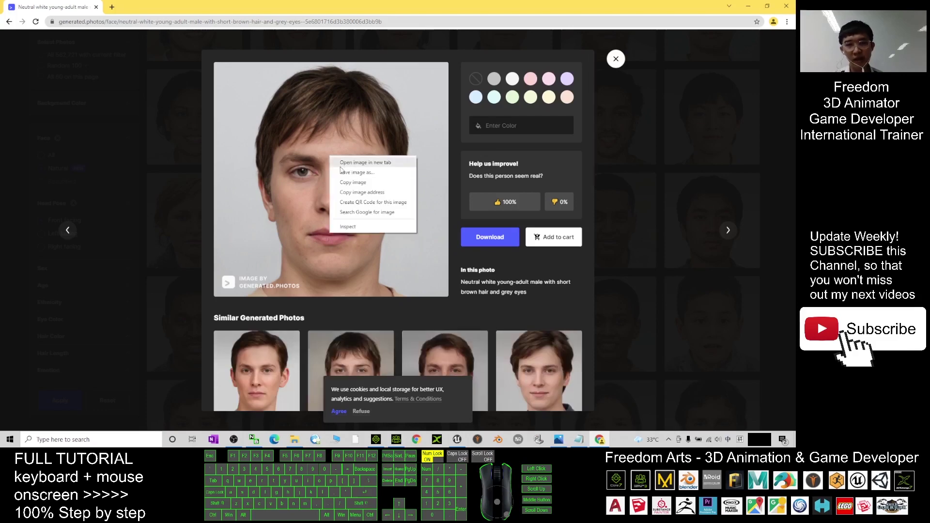
click(373, 176)
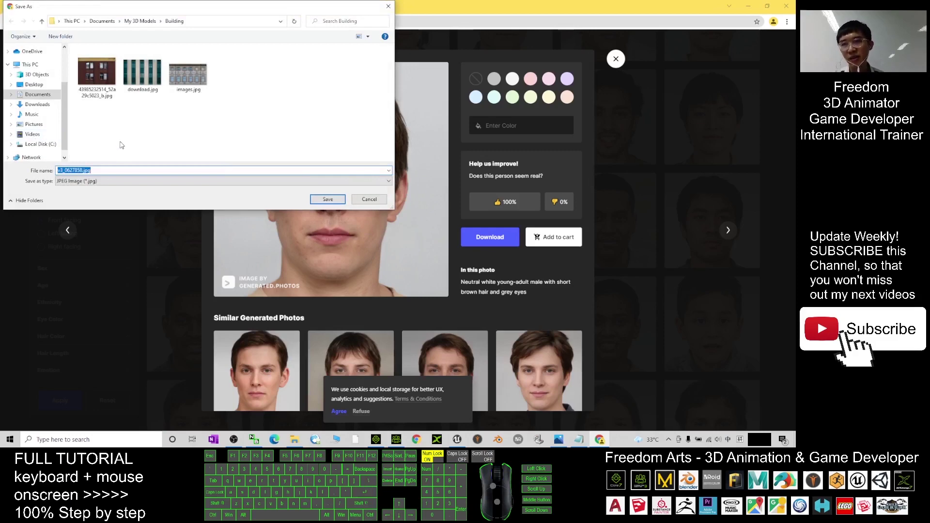
click(31, 86)
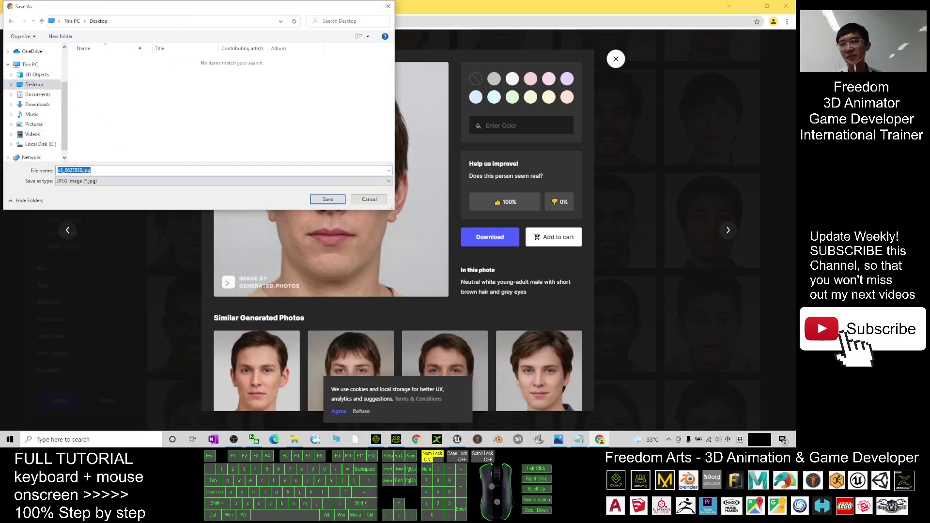
click(324, 204)
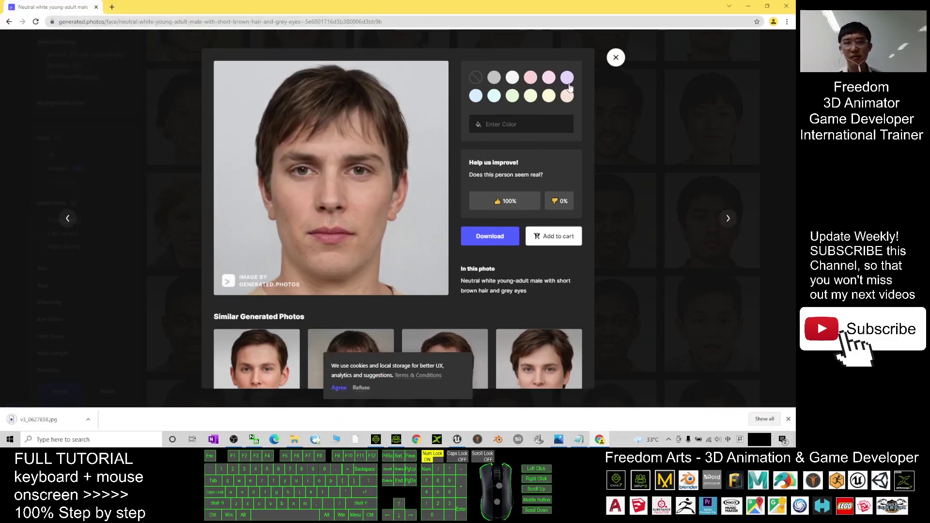
Bring up the note, and minimize it together with the browser and the other open windows behind it.
click(579, 440)
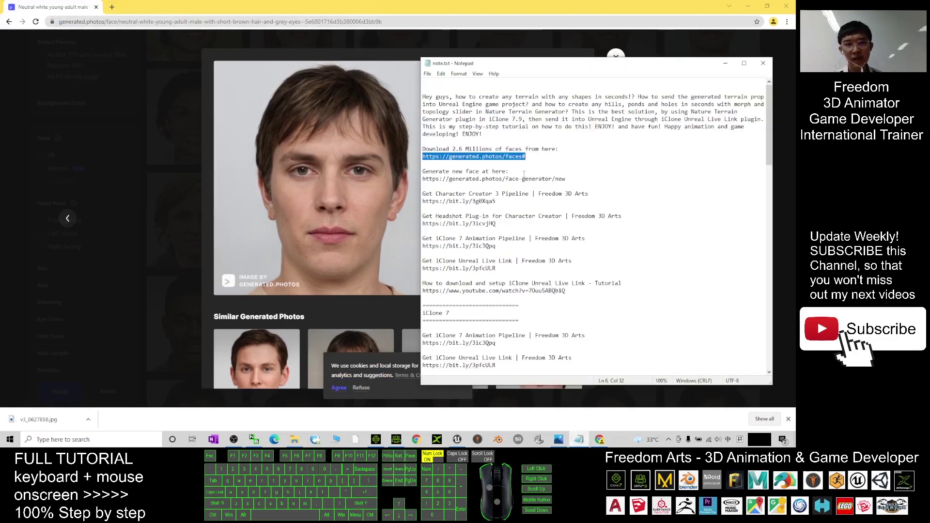
click(726, 63)
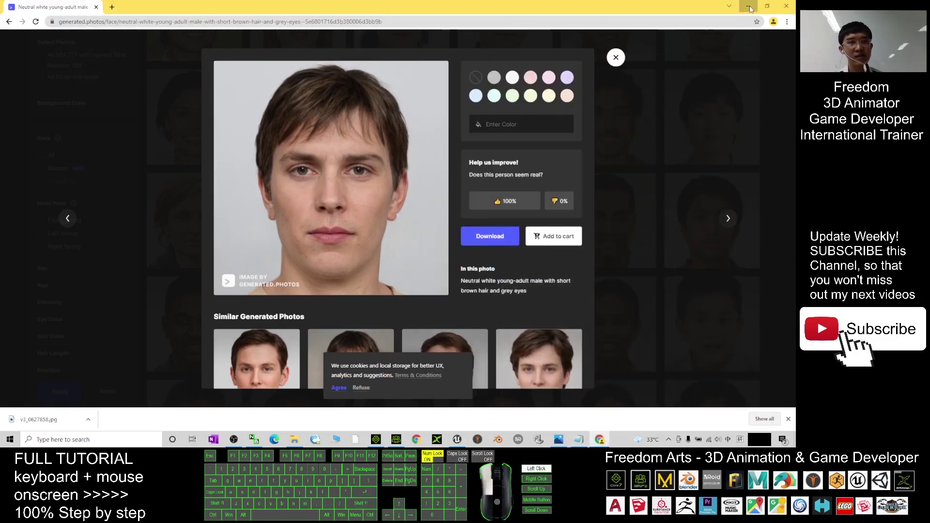
click(748, 7)
click(750, 9)
click(765, 6)
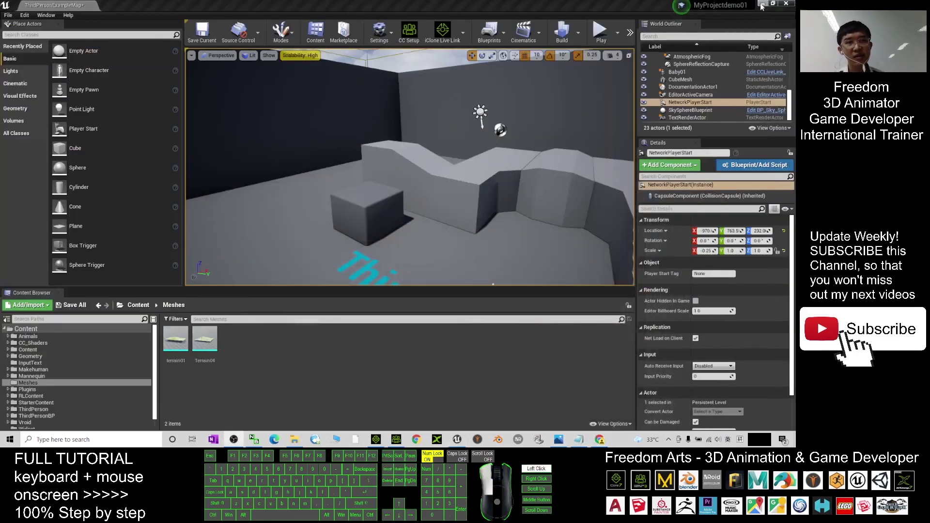
Minimize the remaining windows to reach the Desktop and view the saved portrait v3_0627858.jpg, closing the viewer when done.
click(748, 5)
click(748, 6)
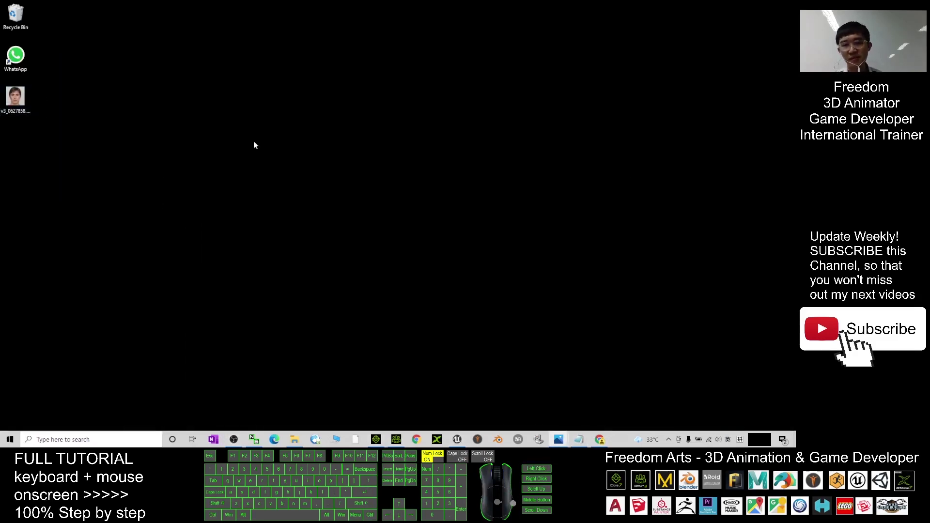
drag(752, 113, 589, 89)
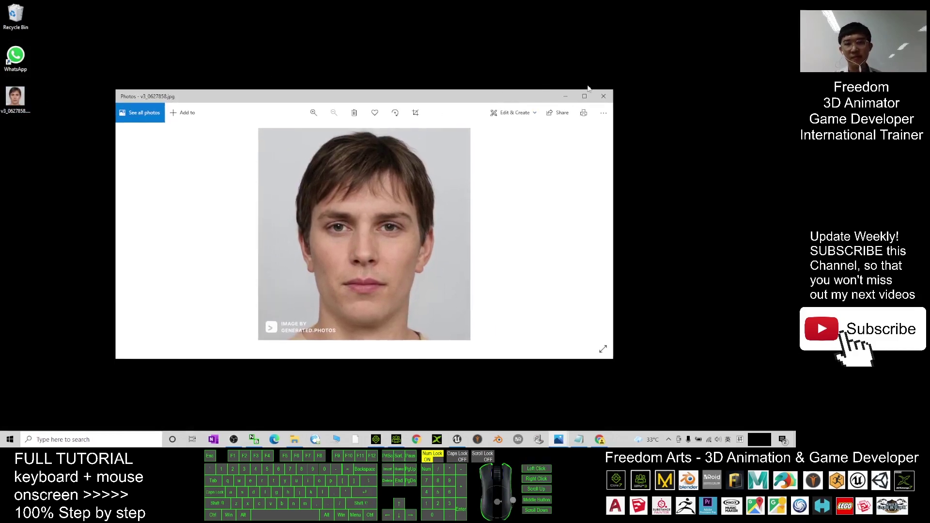
click(605, 97)
click(20, 104)
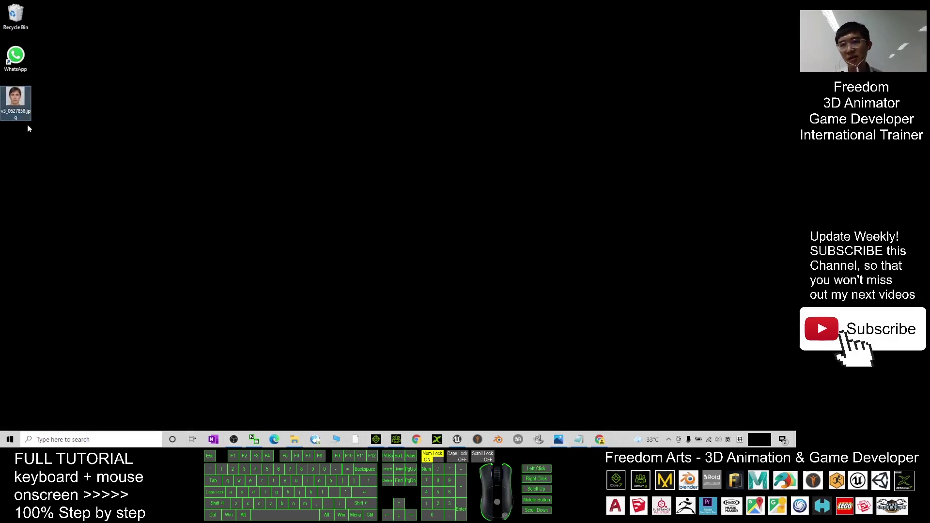
double_click(20, 108)
click(605, 96)
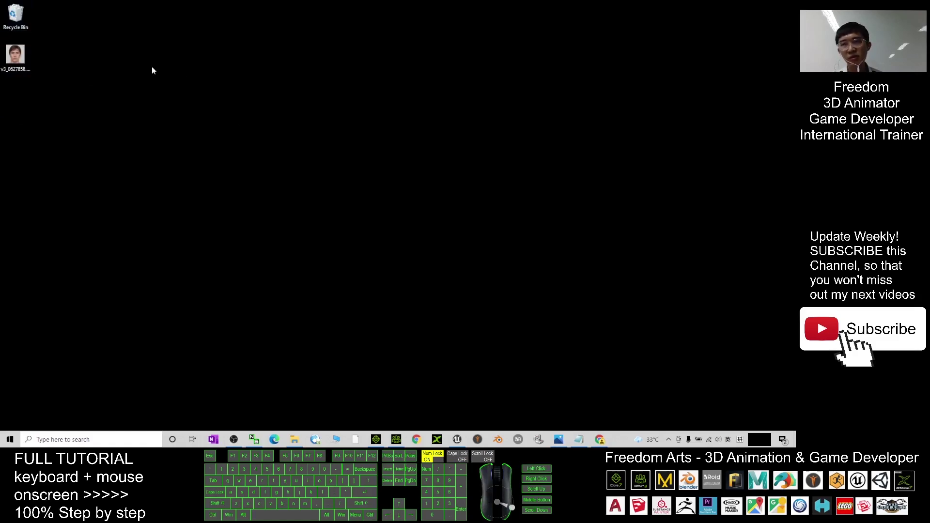
click(579, 440)
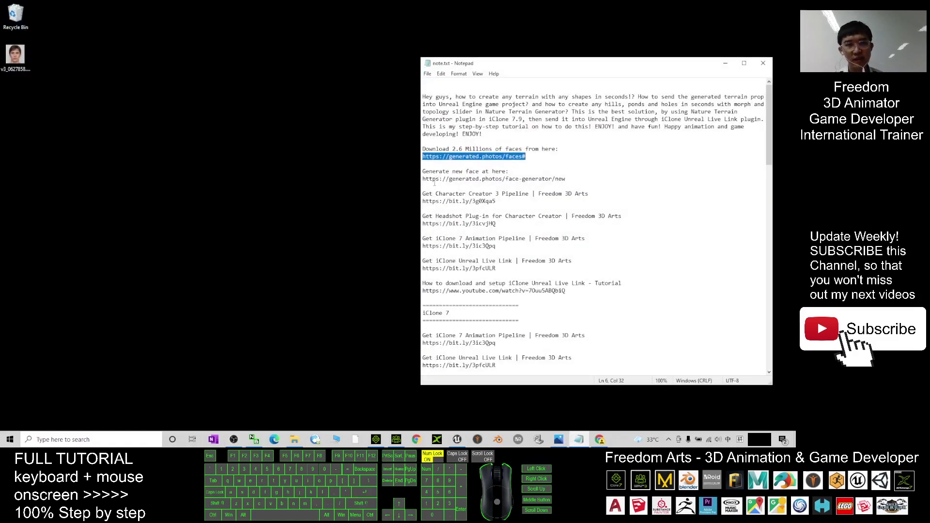
click(456, 179)
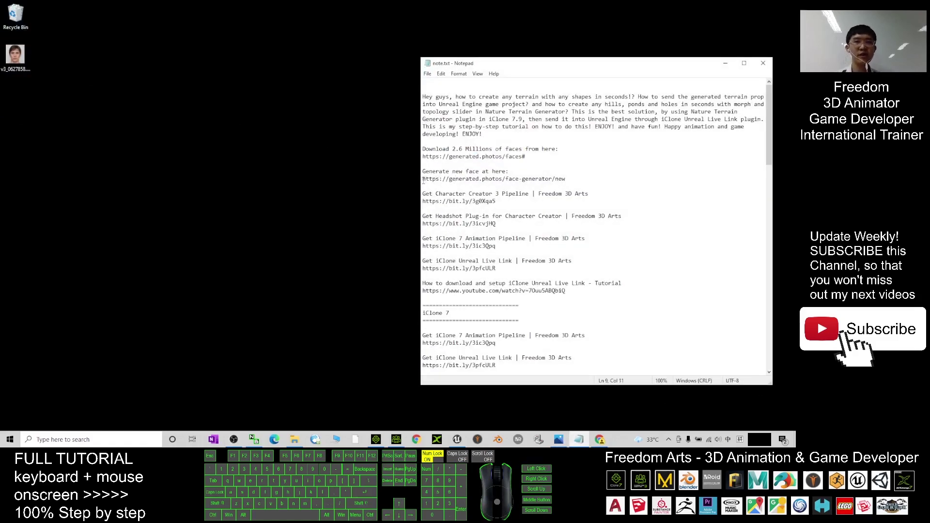
drag(423, 180, 565, 179)
key(ctrl+c)
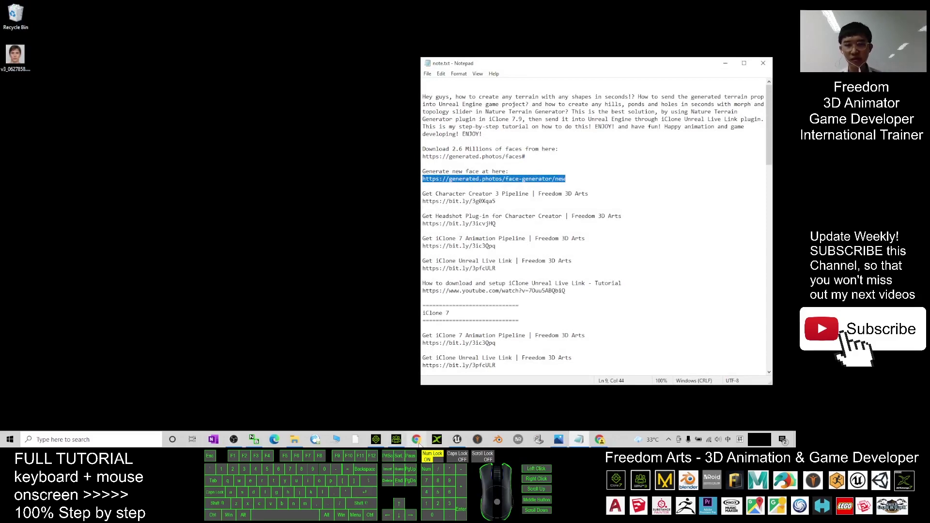
Switch to Chrome and load the copied face generator address in a new tab.
click(600, 440)
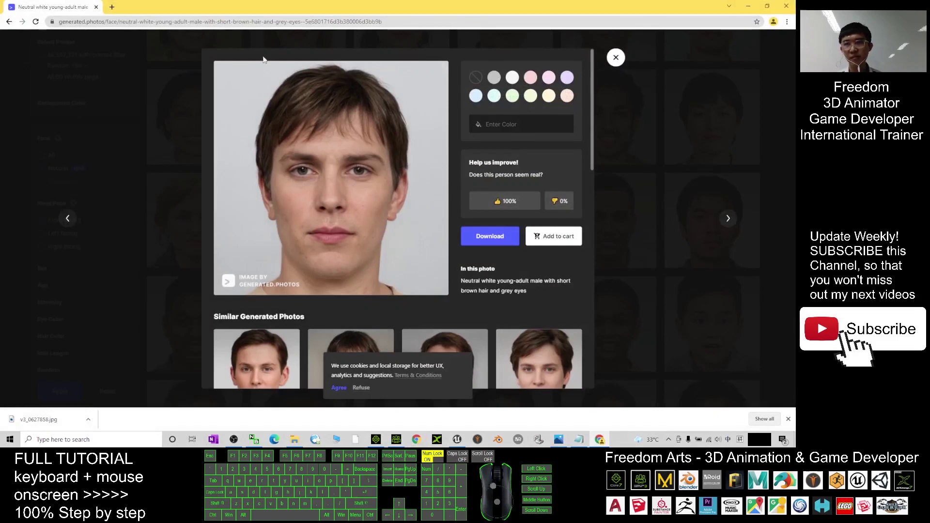
click(112, 7)
click(106, 22)
key(ctrl+v)
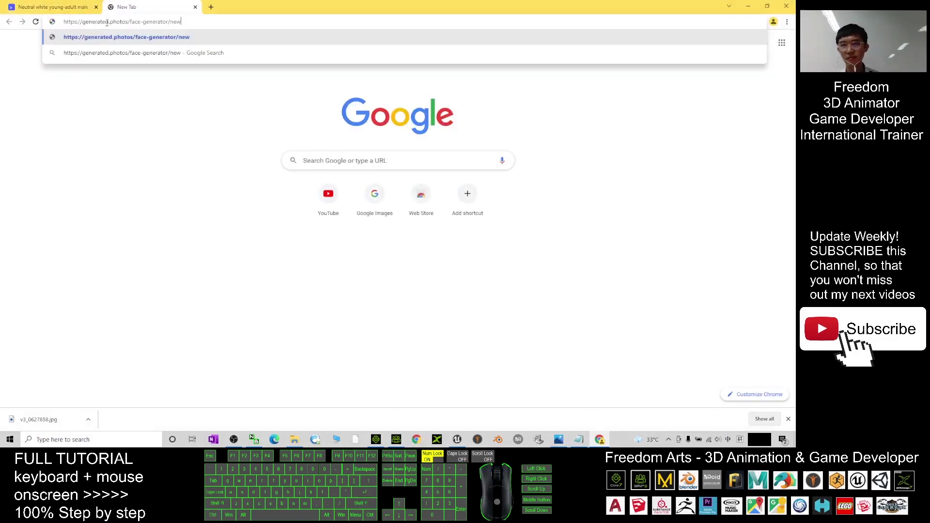
key(Return)
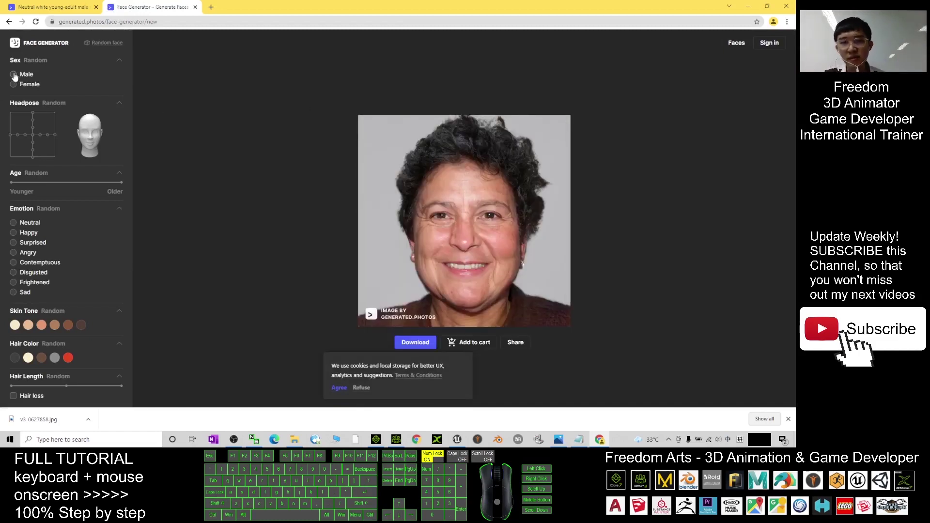
Set the face's sex to Male and its headpose to the centered front-facing position, updating the face for each.
click(14, 75)
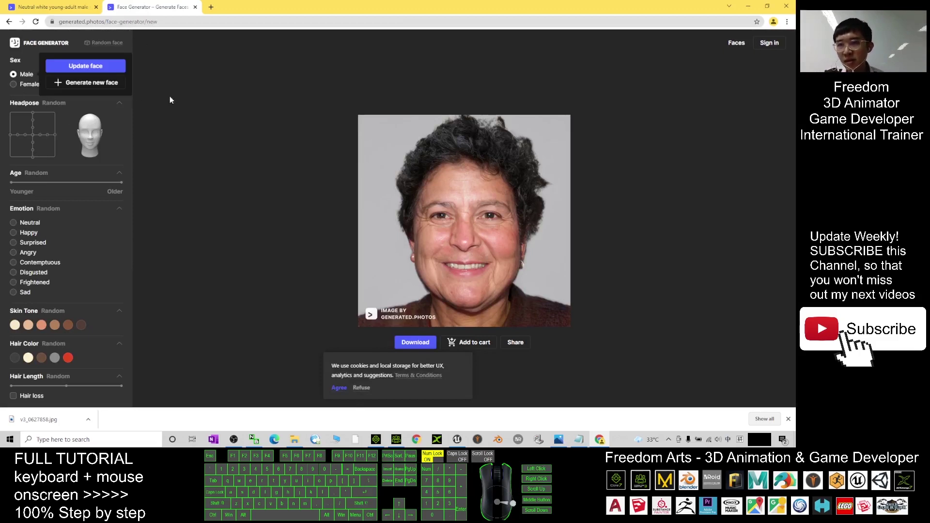
click(103, 68)
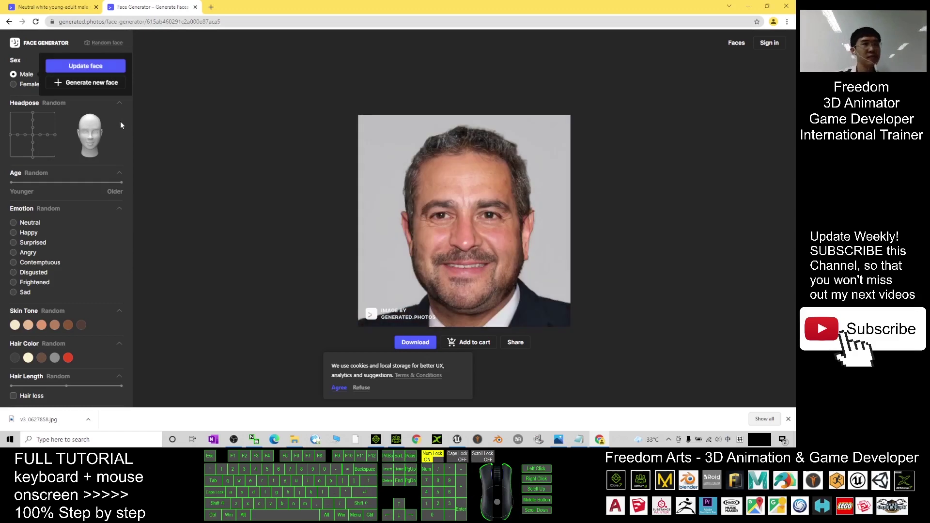
click(92, 68)
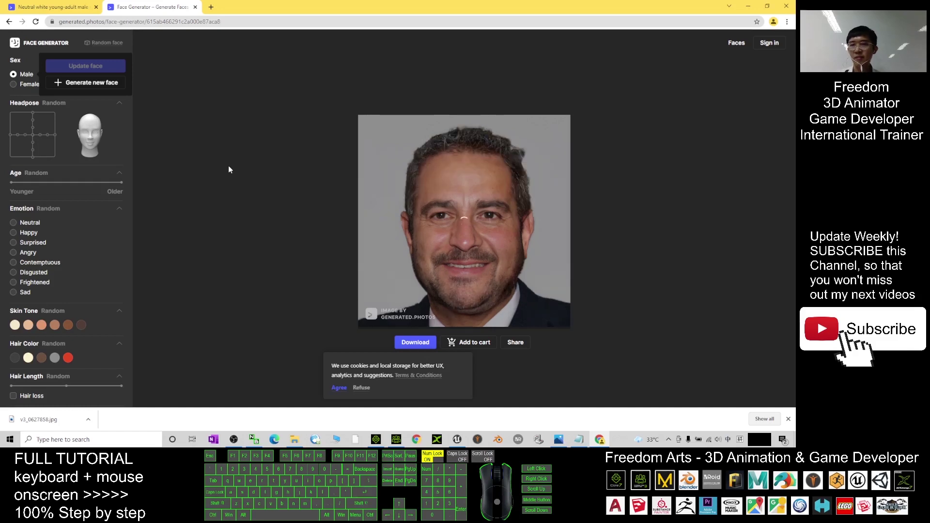
click(32, 138)
click(201, 129)
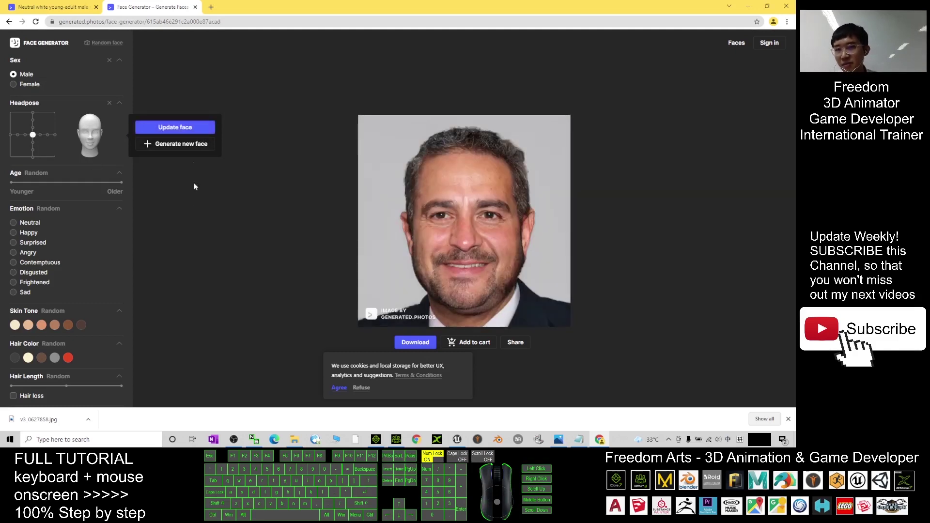
Set the face's age near the younger end and its emotion to Neutral, and update the face.
drag(11, 183, 45, 184)
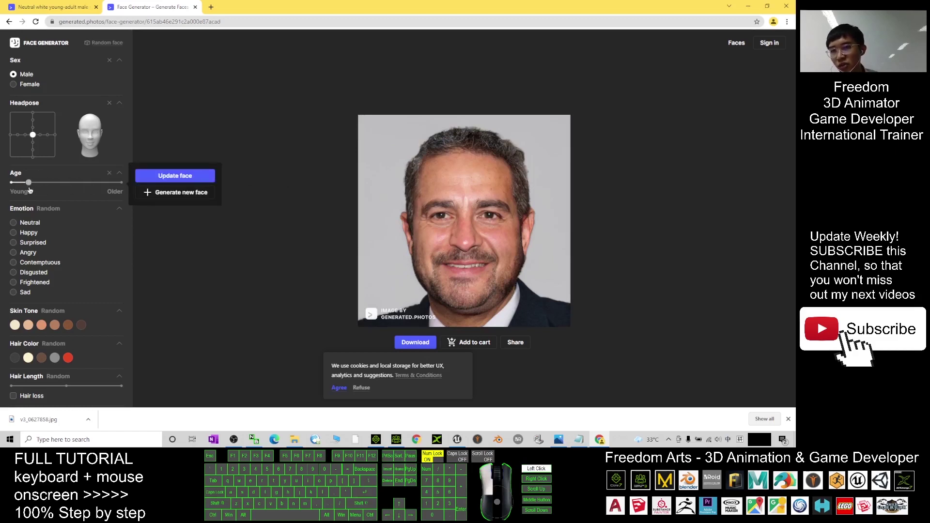
click(13, 224)
click(85, 218)
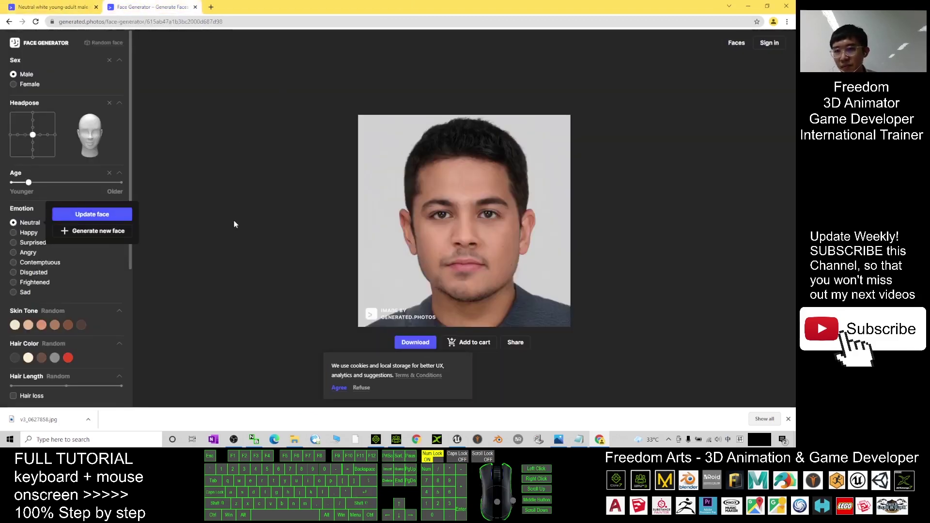
Compare the Black and Very Fair skin tones on the updated face and settle on Black.
scroll(53, 228, down, 3)
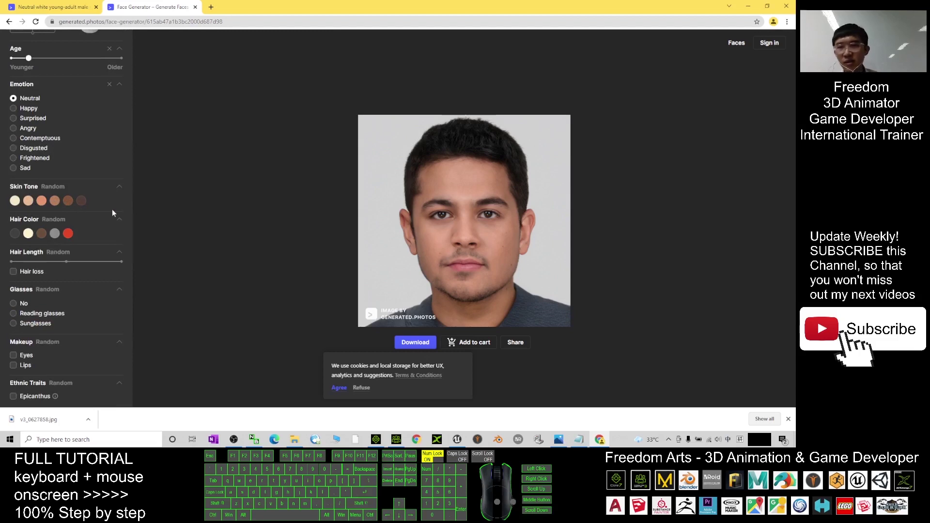
click(82, 200)
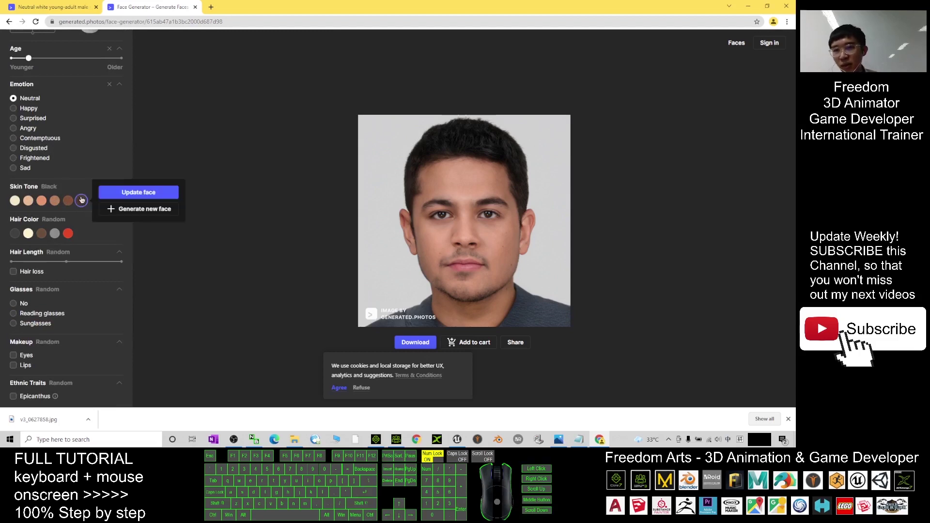
click(172, 199)
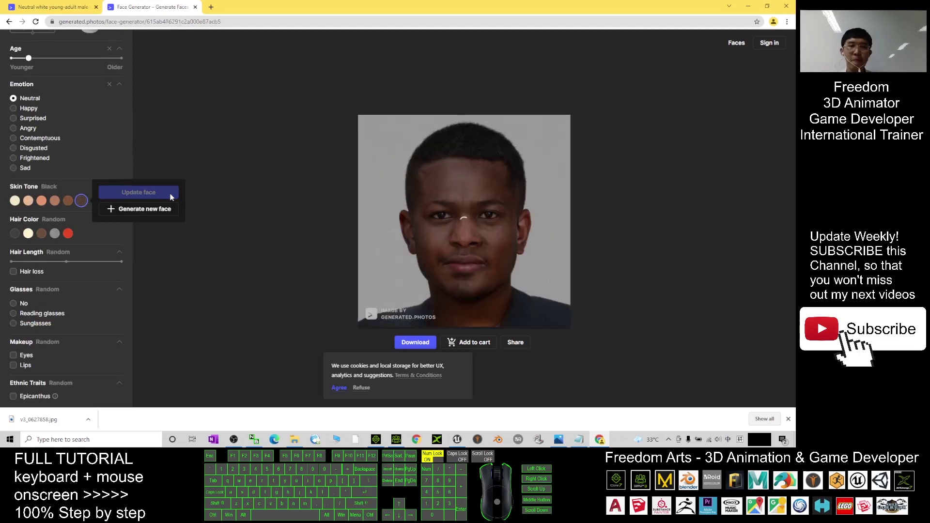
click(17, 198)
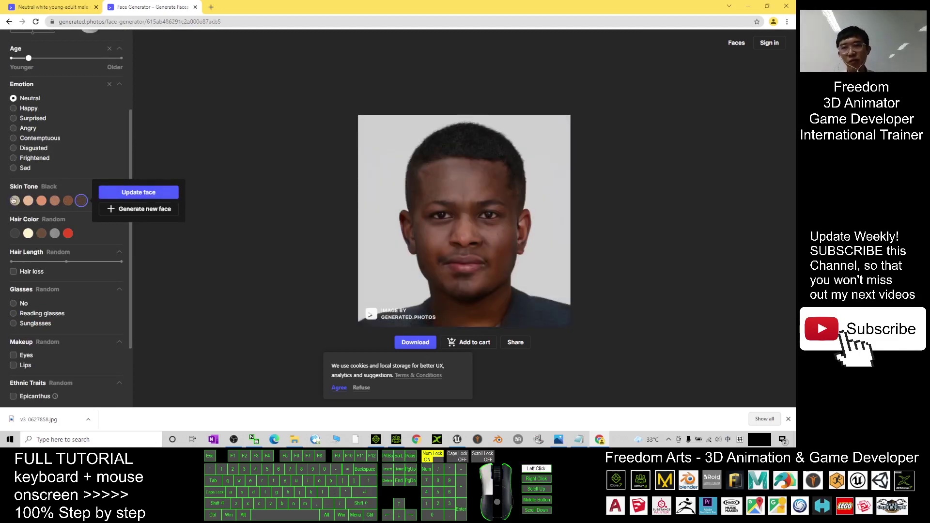
click(123, 193)
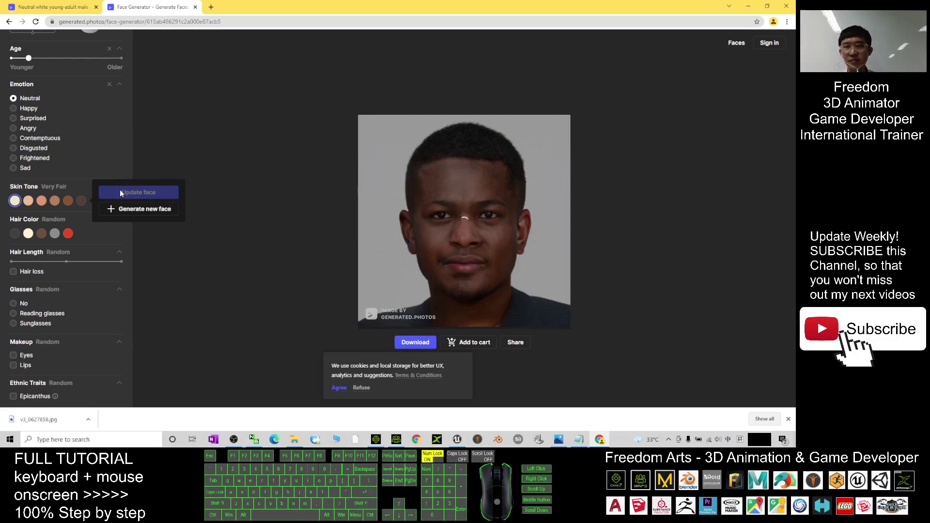
click(81, 200)
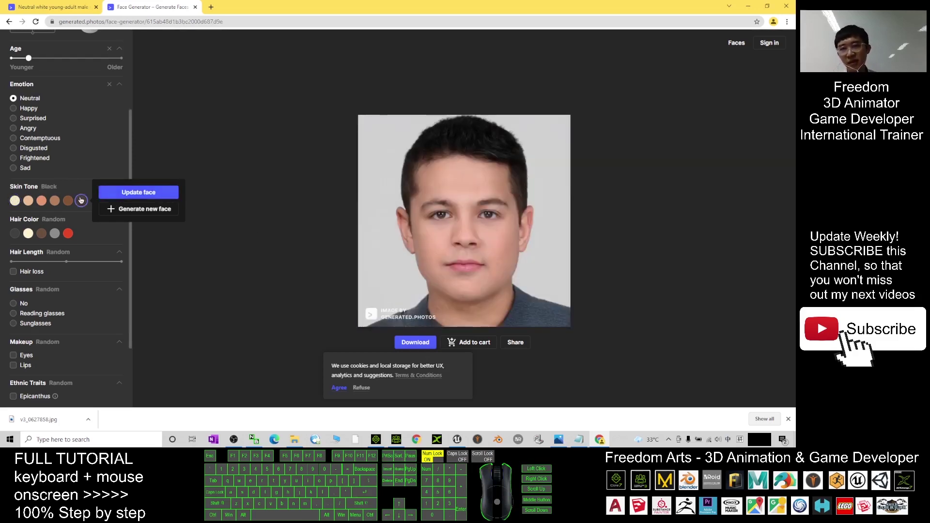
click(131, 194)
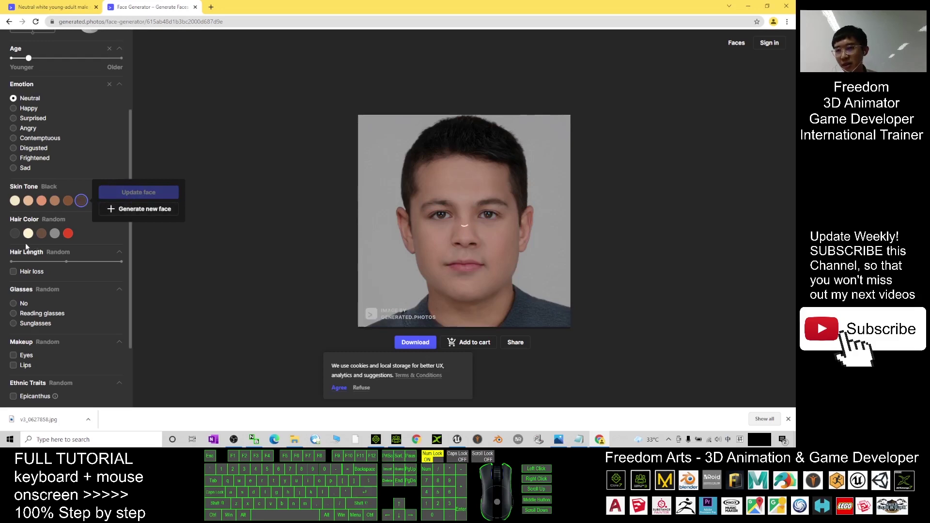
Try the Red and Blond hair colors on the face, settle on Black and update the face.
click(68, 234)
click(95, 230)
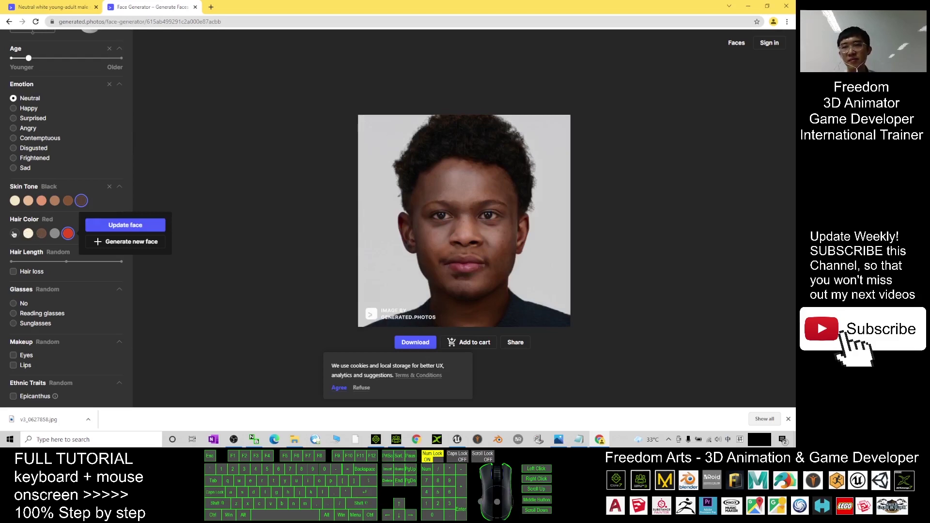
click(28, 233)
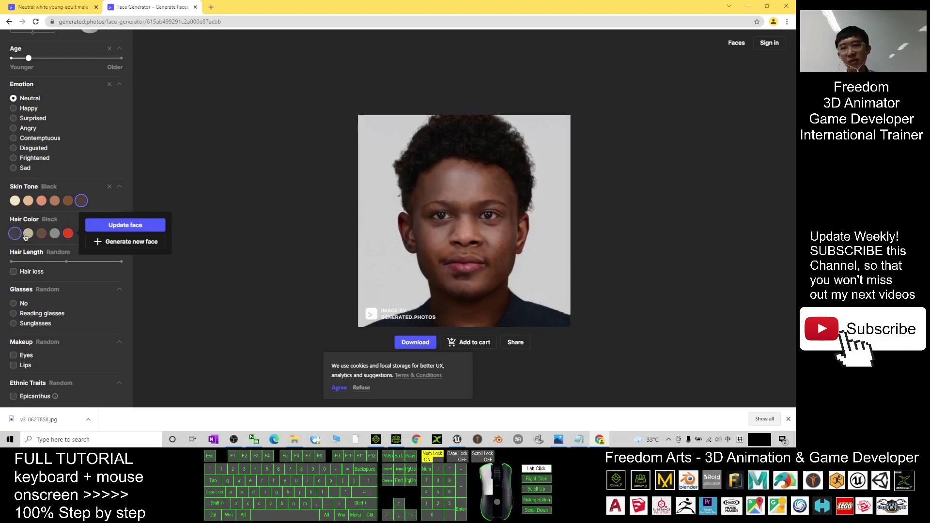
click(119, 226)
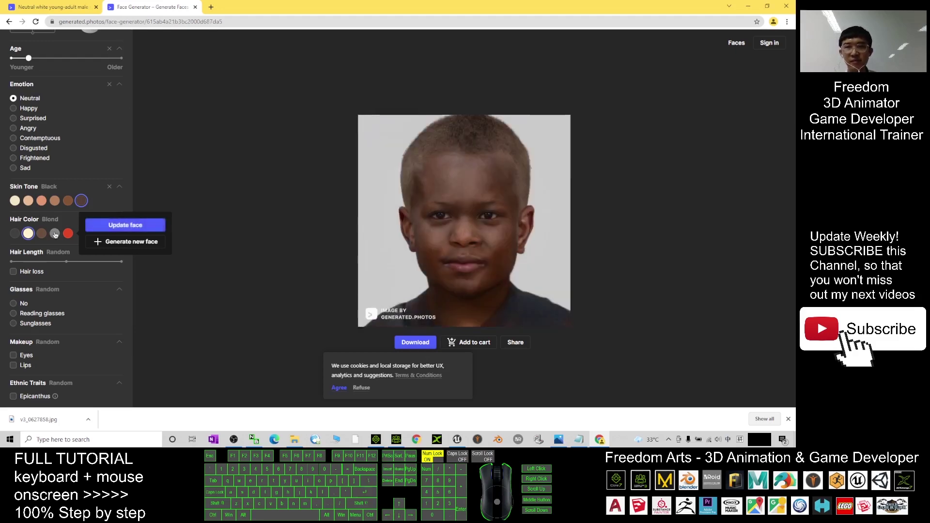
click(15, 233)
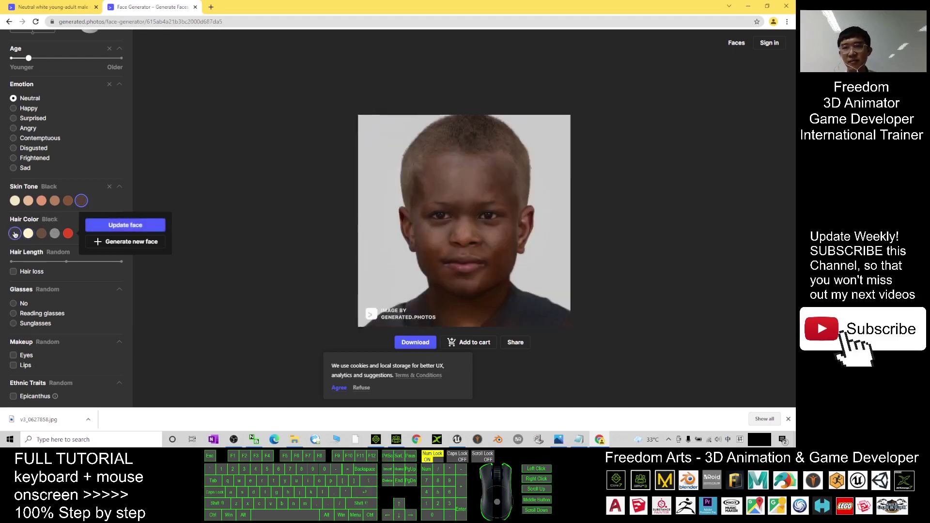
click(117, 226)
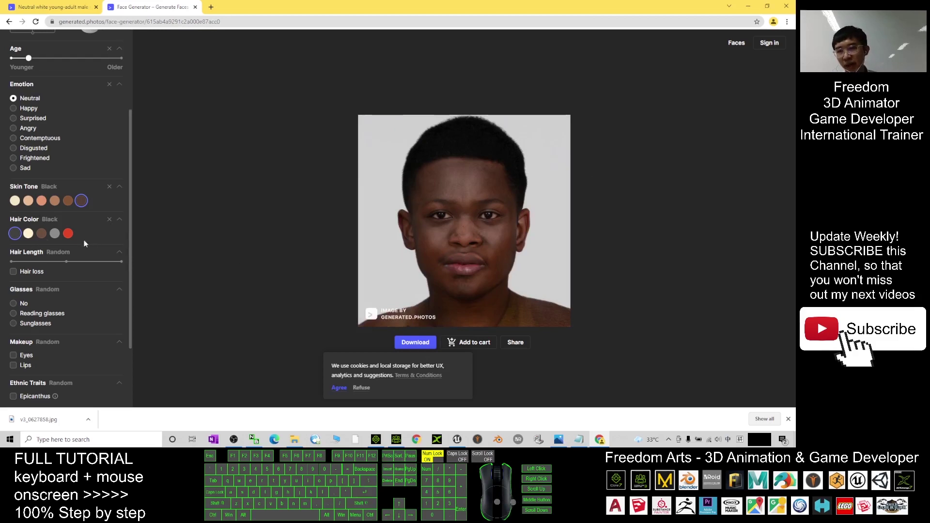
Try the Hair loss option on the face, and update it again with the option turned off.
click(13, 272)
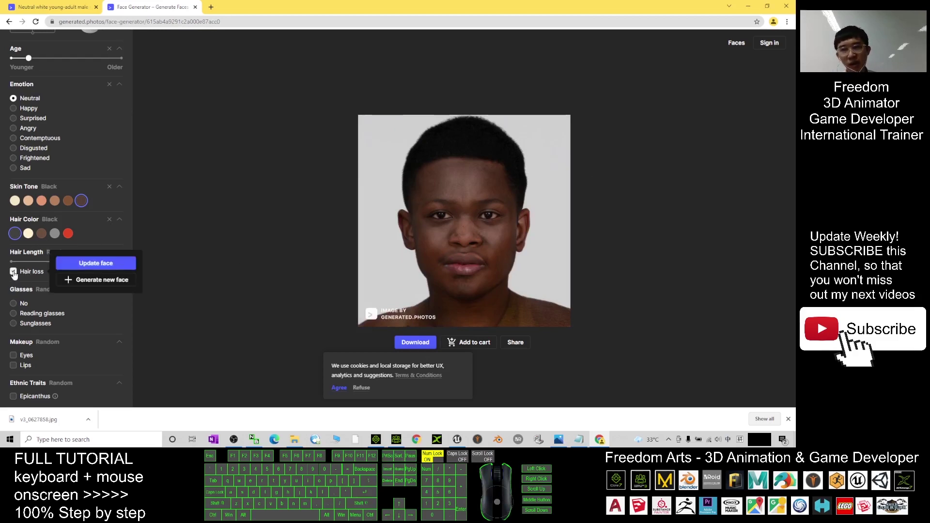
click(92, 261)
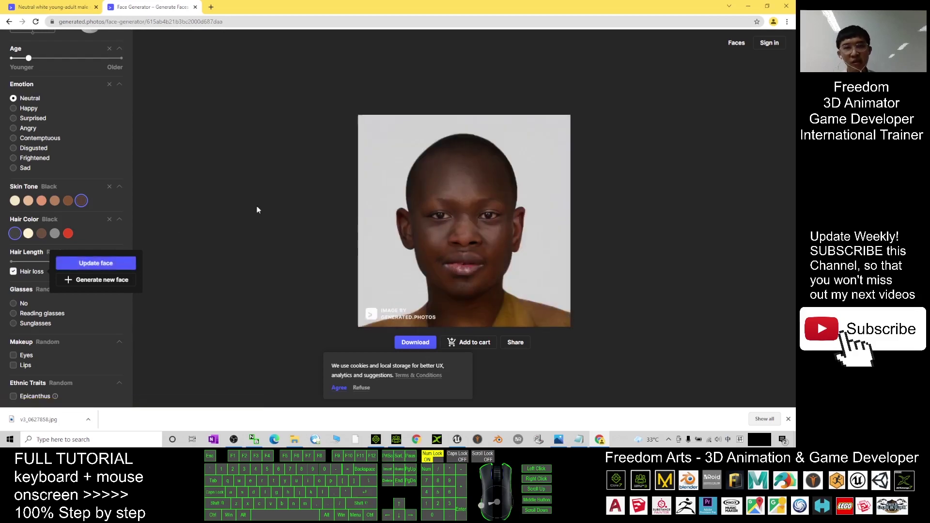
click(14, 272)
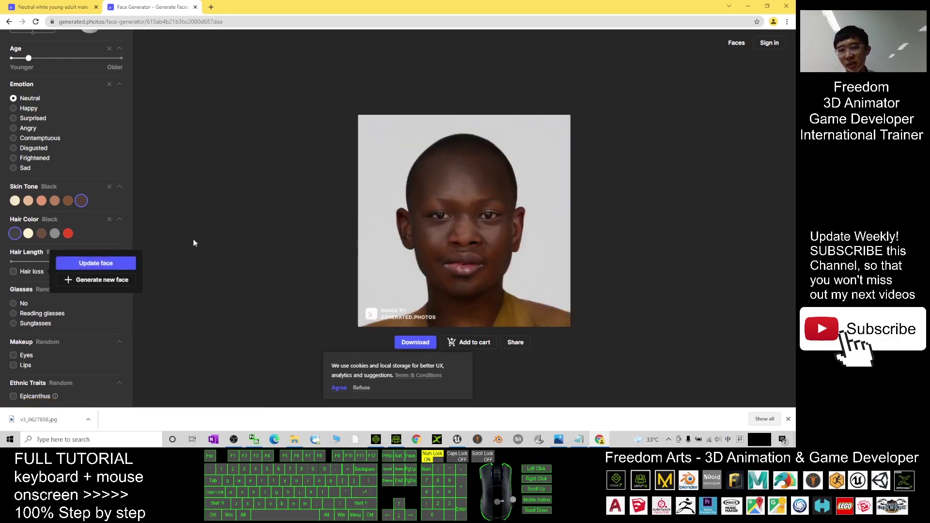
click(96, 264)
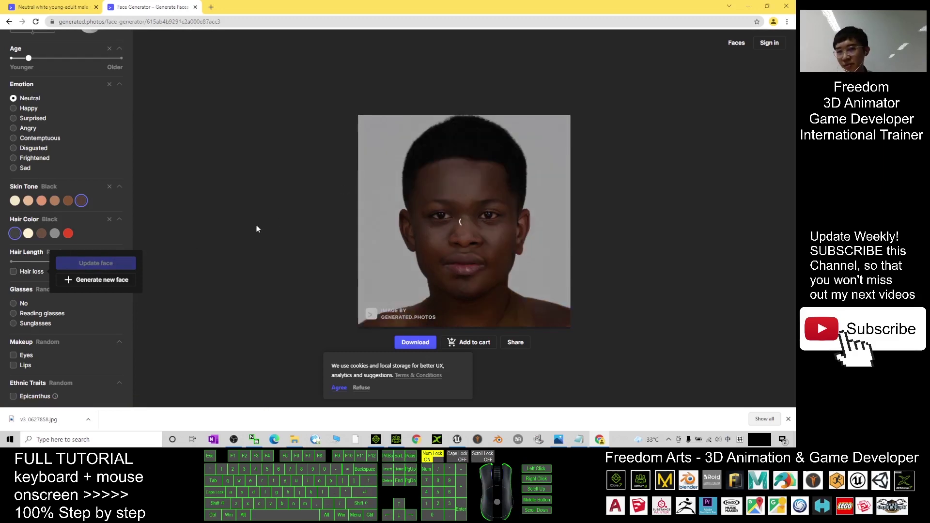
Set Glasses to No and update the face.
click(14, 304)
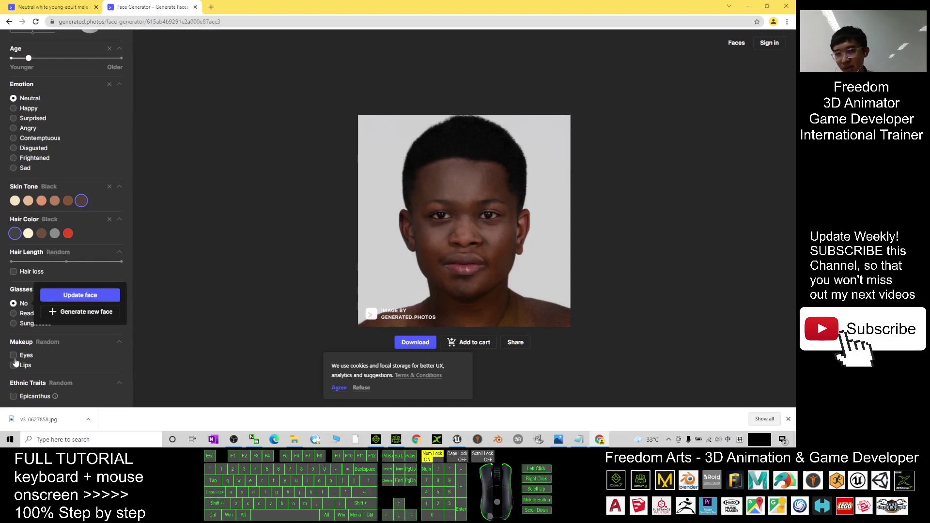
click(78, 296)
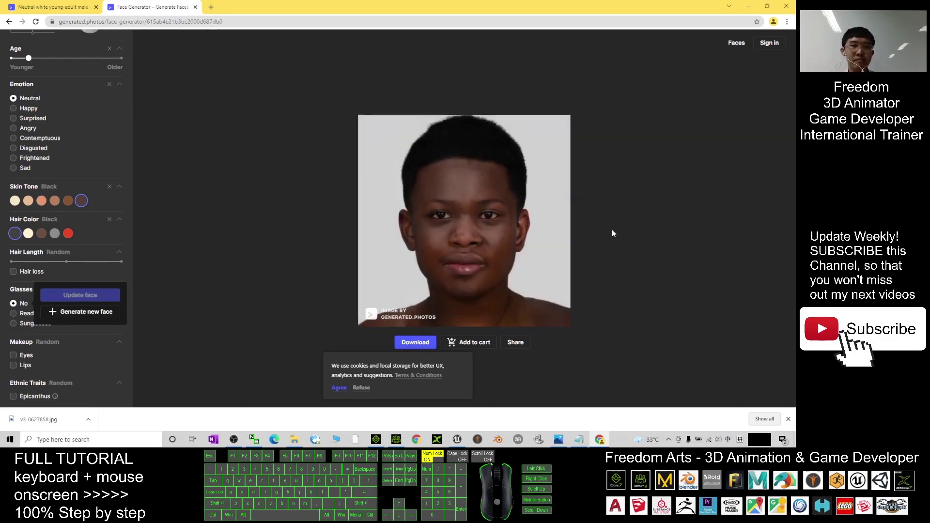
Save the generated face image to the Desktop as a JPEG under its suggested file name.
right_click(474, 196)
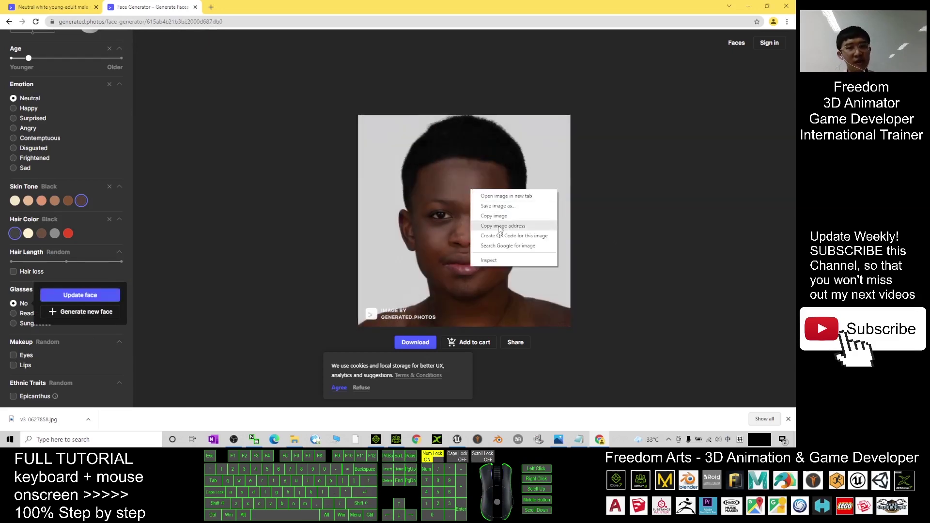
click(505, 206)
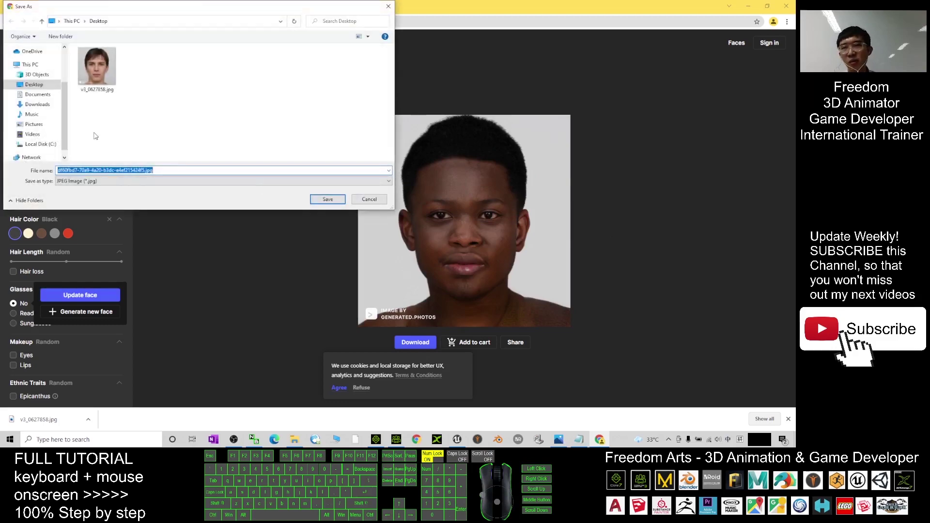
click(338, 200)
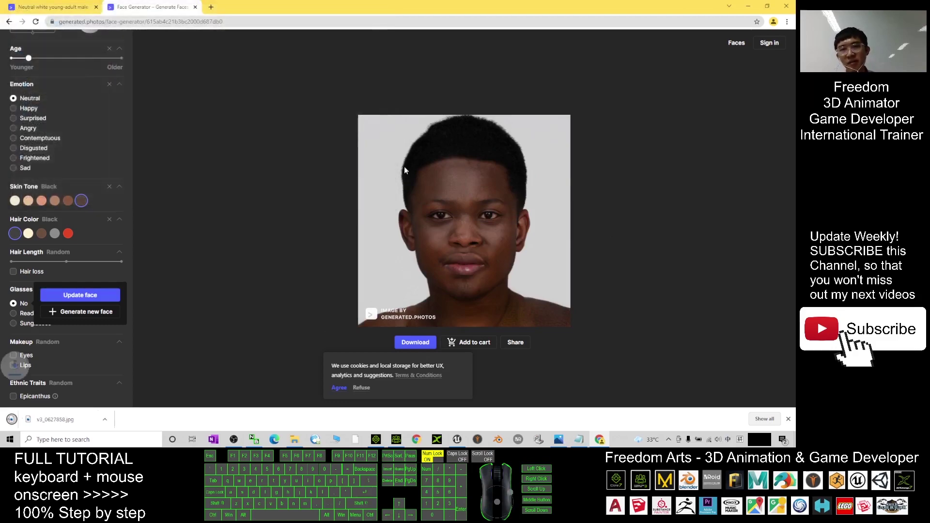
Open the newly saved face image from the desktop to check it, and close the viewer again.
click(748, 6)
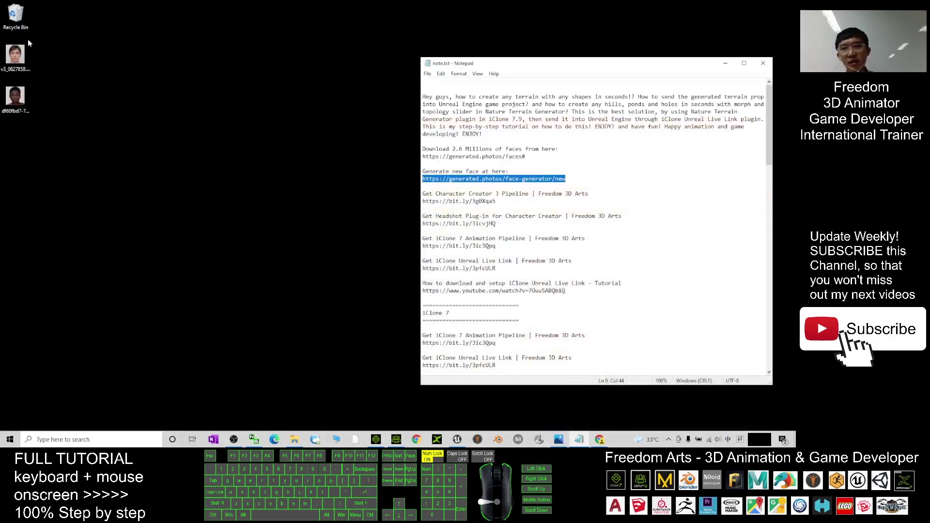
double_click(14, 95)
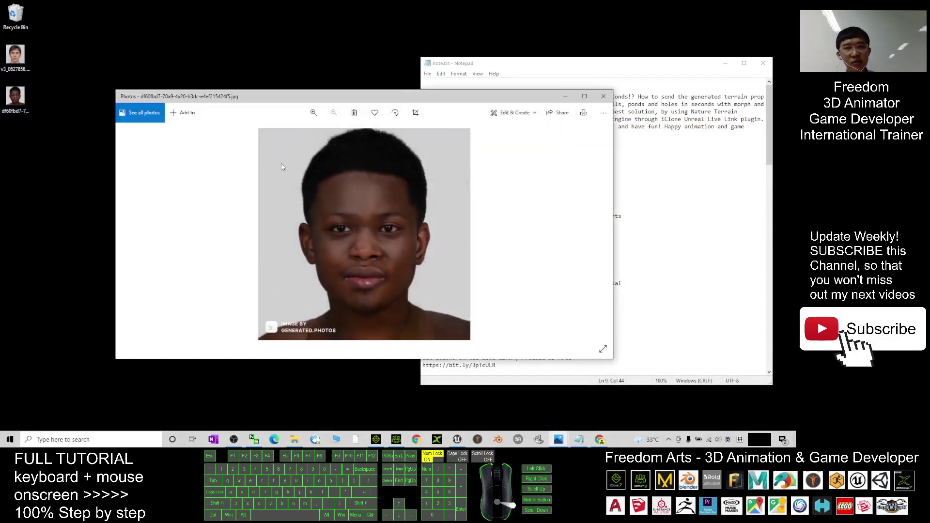
click(605, 96)
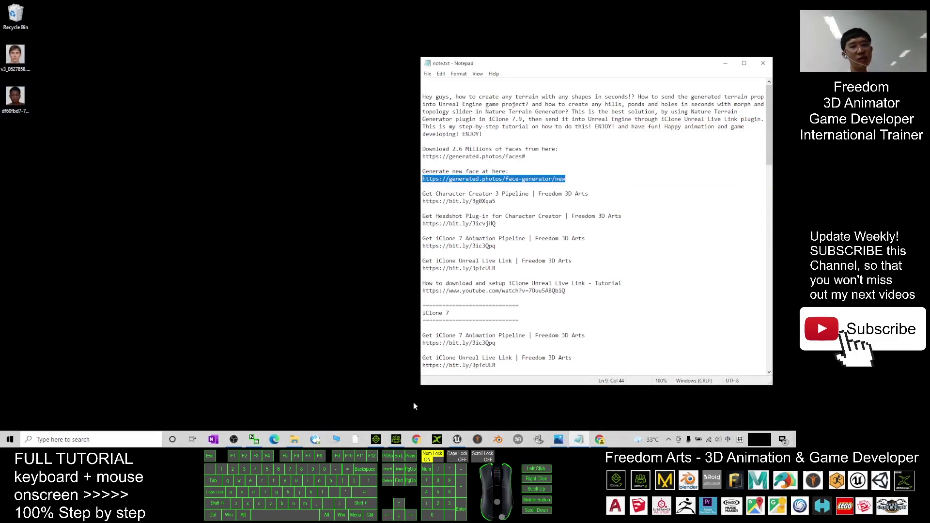
Switch to Character Creator 3 and load the neutral base avatar with the Replace All option.
click(396, 439)
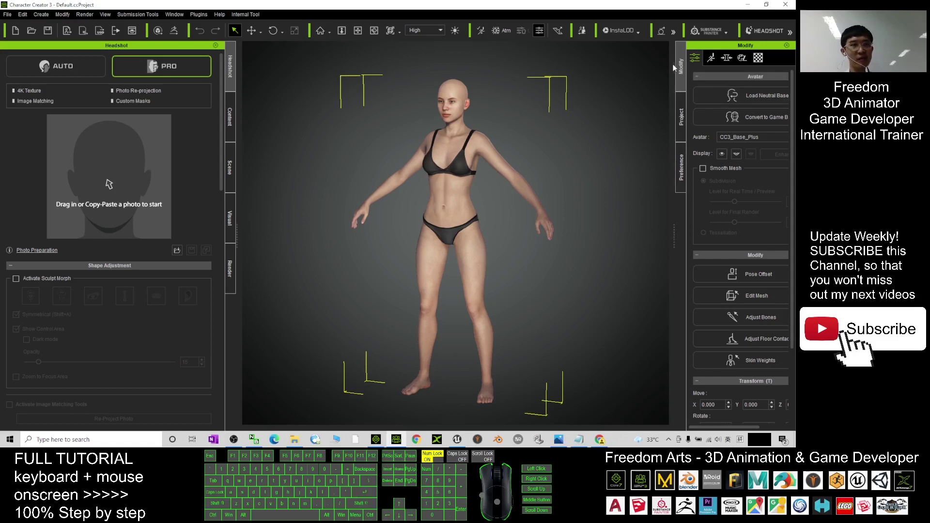
click(758, 97)
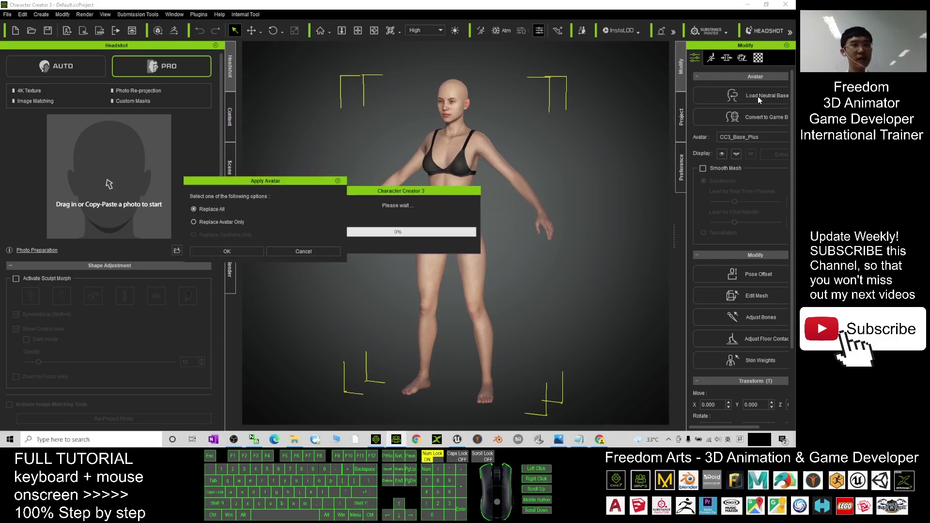
click(227, 252)
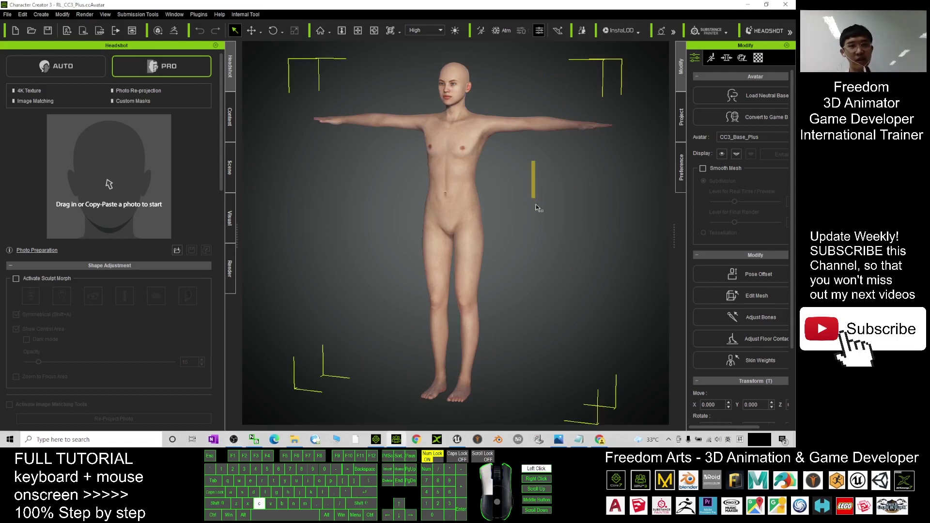
drag(540, 208, 544, 220)
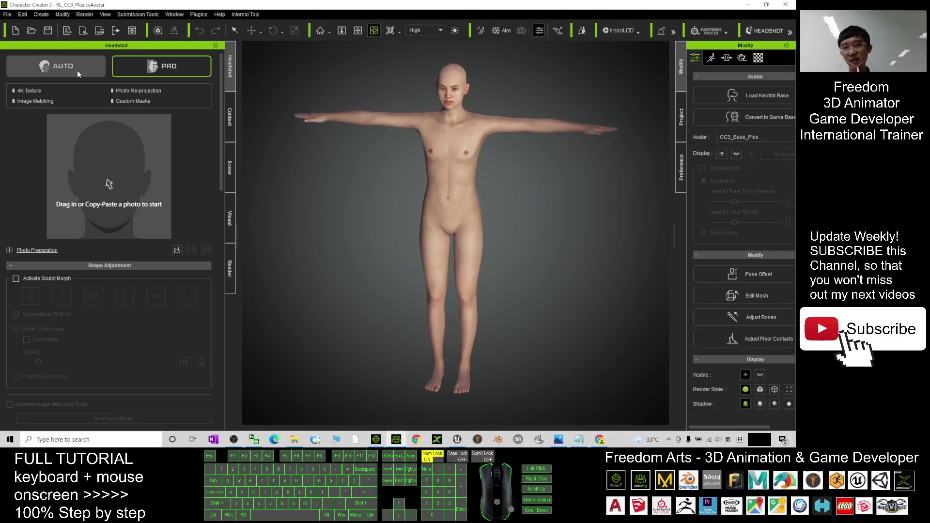
Show the Headshot plug-in's settings and look up the Headshot Plug-in link for Character Creator in note.txt.
click(231, 99)
click(231, 67)
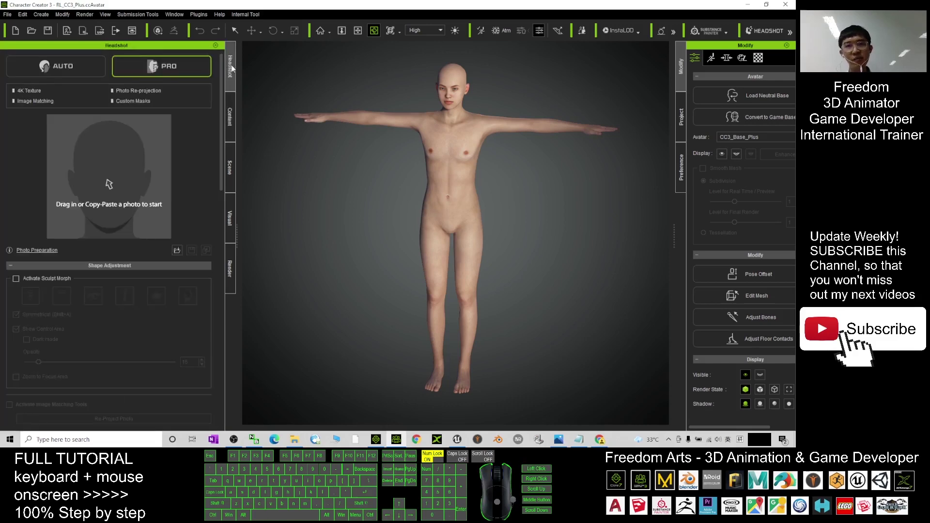
click(233, 73)
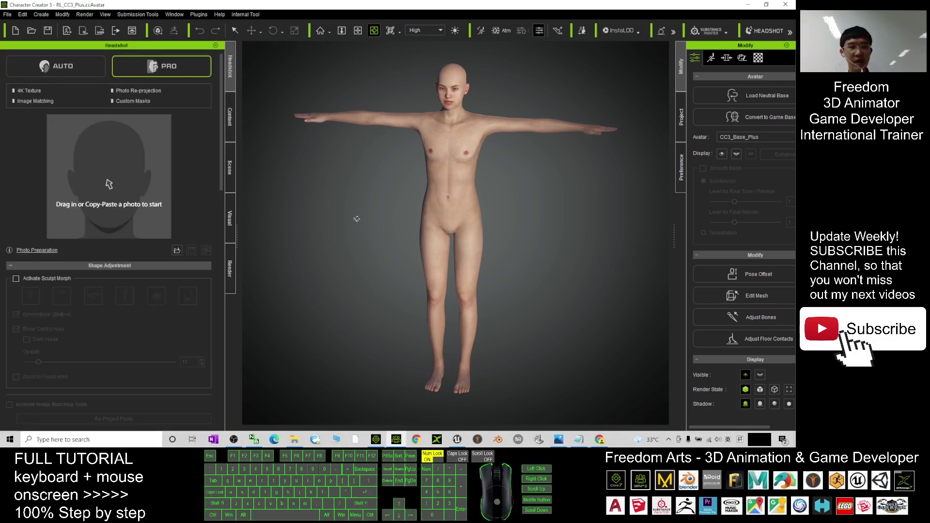
click(579, 439)
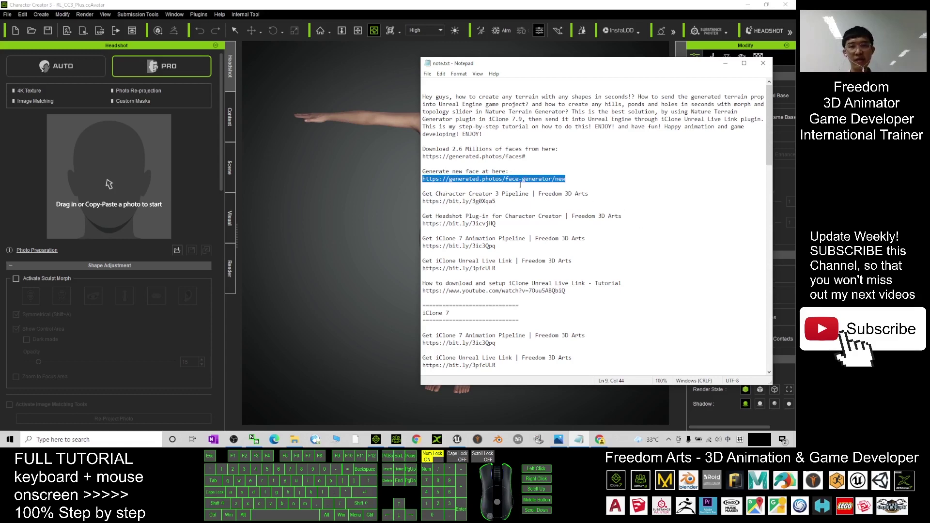
mouse_move(433, 222)
mouse_down()
mouse_move(504, 220)
mouse_move(425, 194)
mouse_move(424, 213)
mouse_up()
click(179, 4)
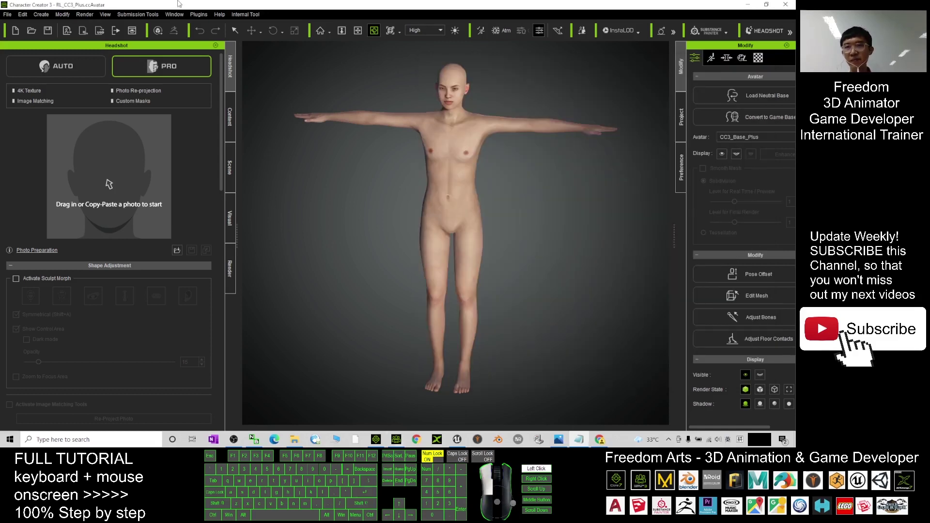
Set Headshot to Auto mode and load the saved generated face image from the desktop as its source photo.
click(66, 67)
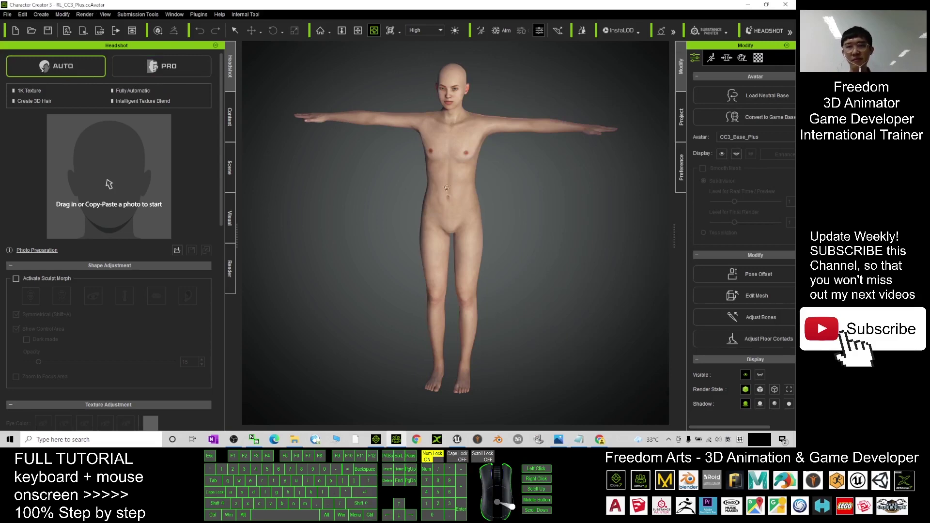
scroll(447, 187, up, 4)
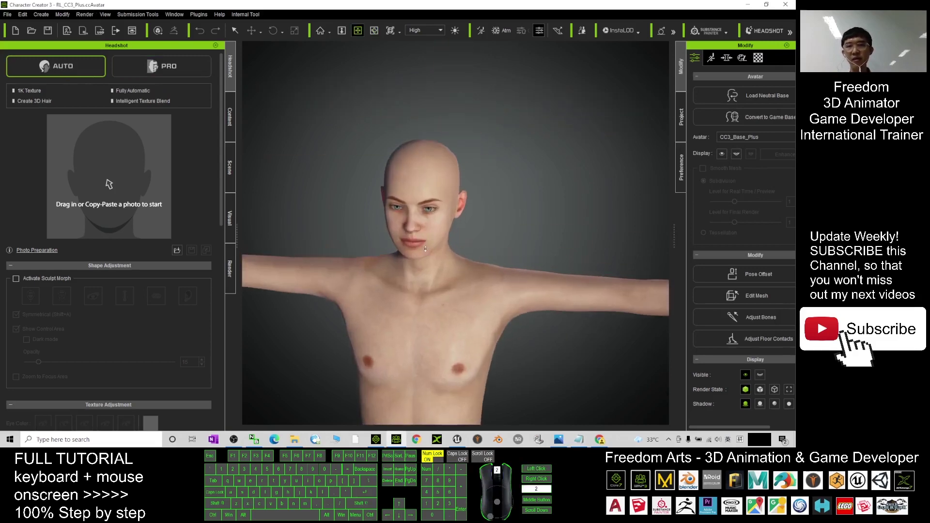
scroll(425, 249, up, 3)
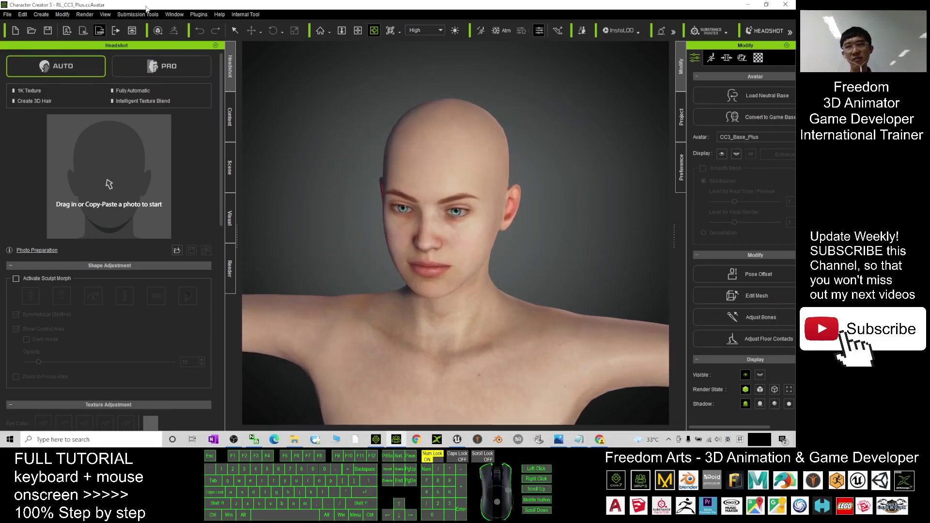
drag(146, 8, 289, 32)
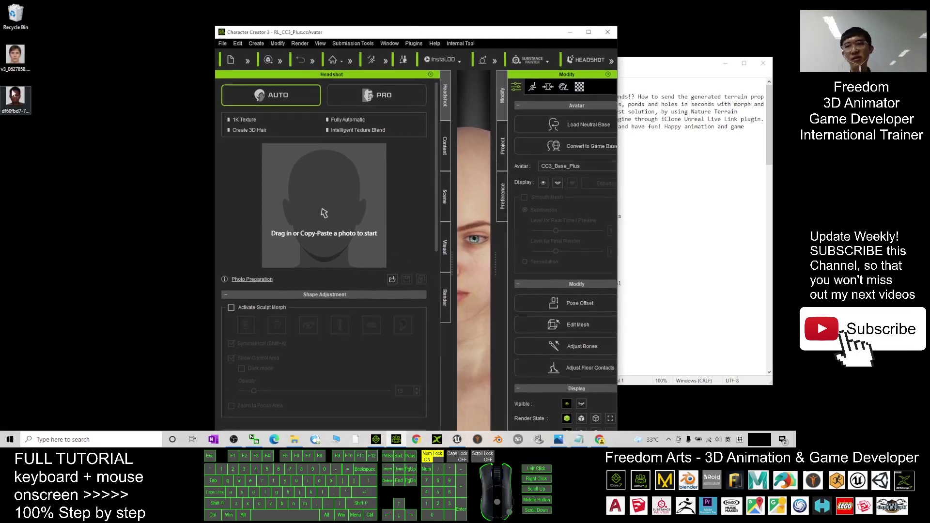
click(20, 100)
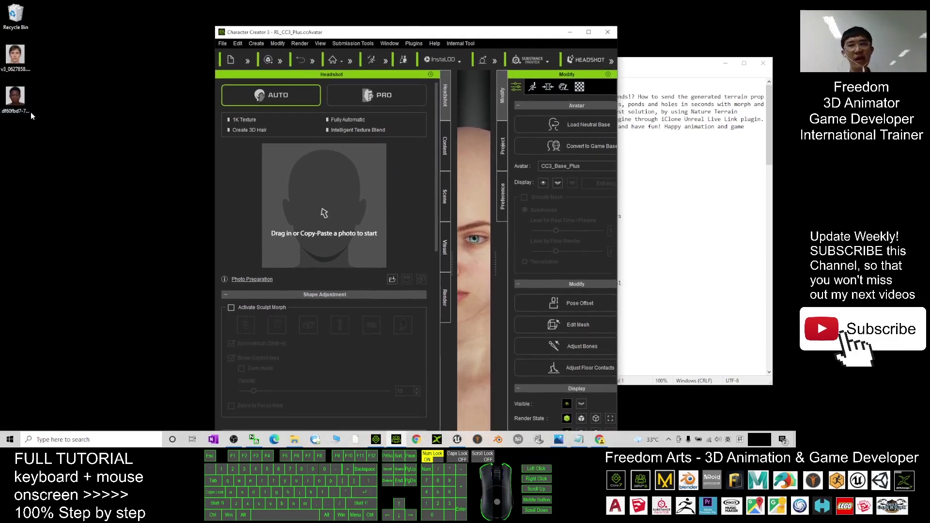
drag(325, 214, 315, 190)
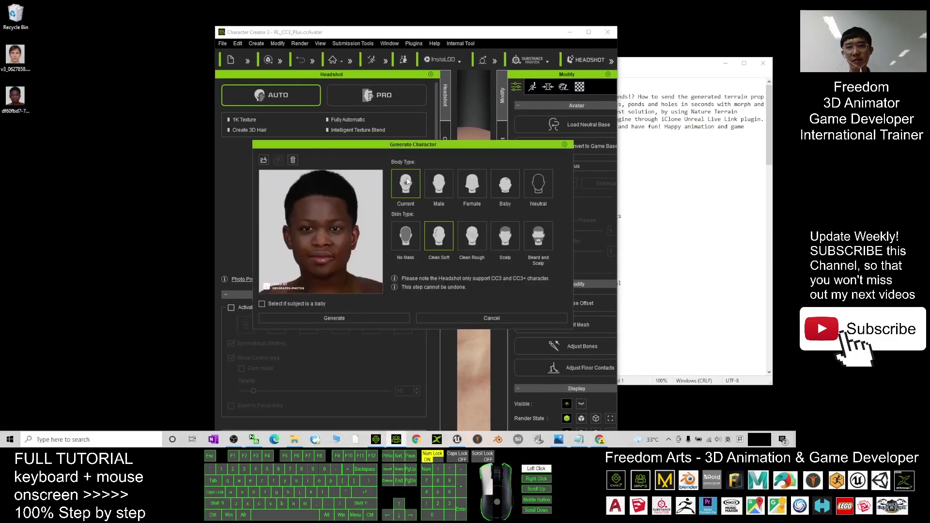
Generate the character from the photo with the No Mask skin type, and maximize the program window.
click(402, 245)
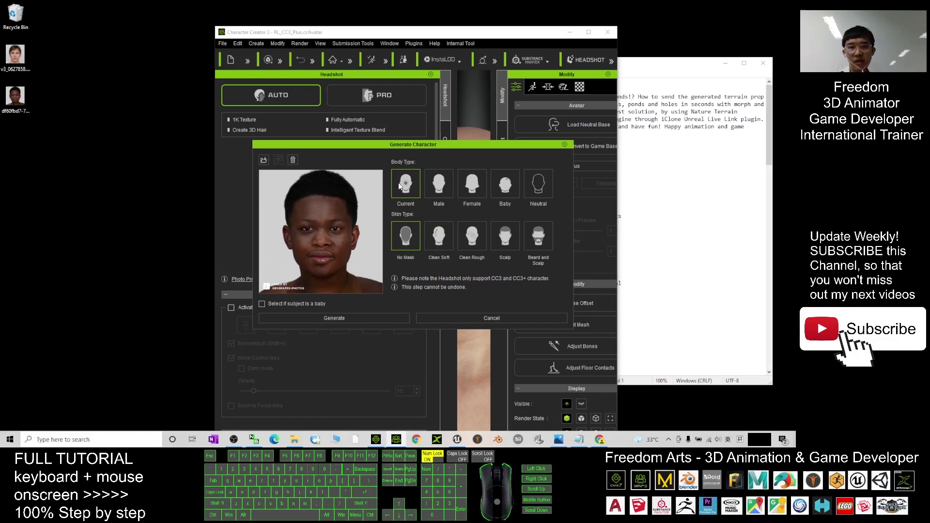
click(331, 317)
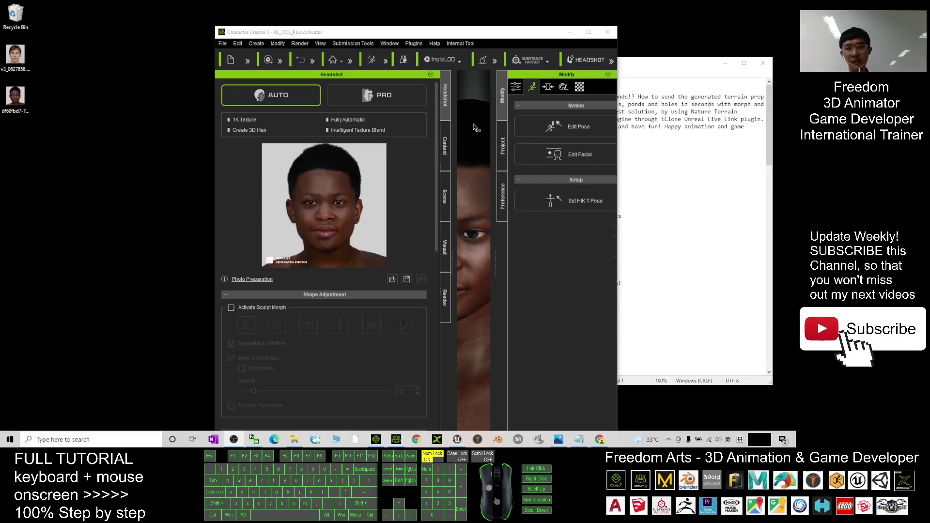
click(589, 32)
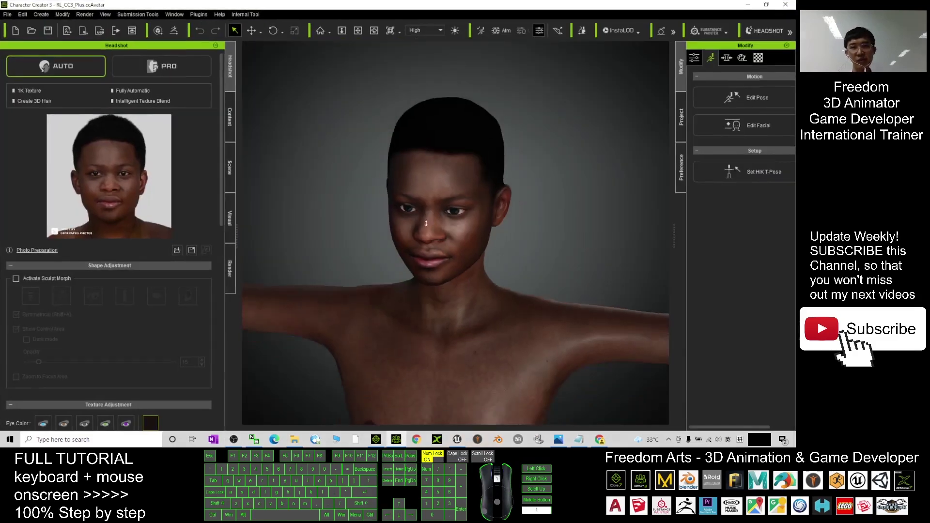
Examine the generated avatar's head from the front and up close, as well as its body.
click(470, 343)
right_drag(470, 343, 406, 235)
scroll(511, 219, up, 5)
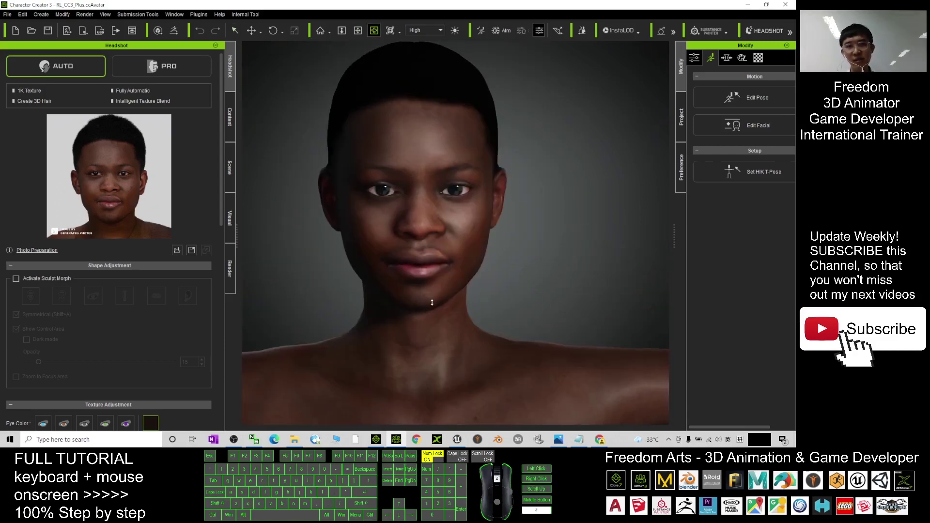
scroll(484, 271, down, 5)
right_drag(475, 209, 451, 204)
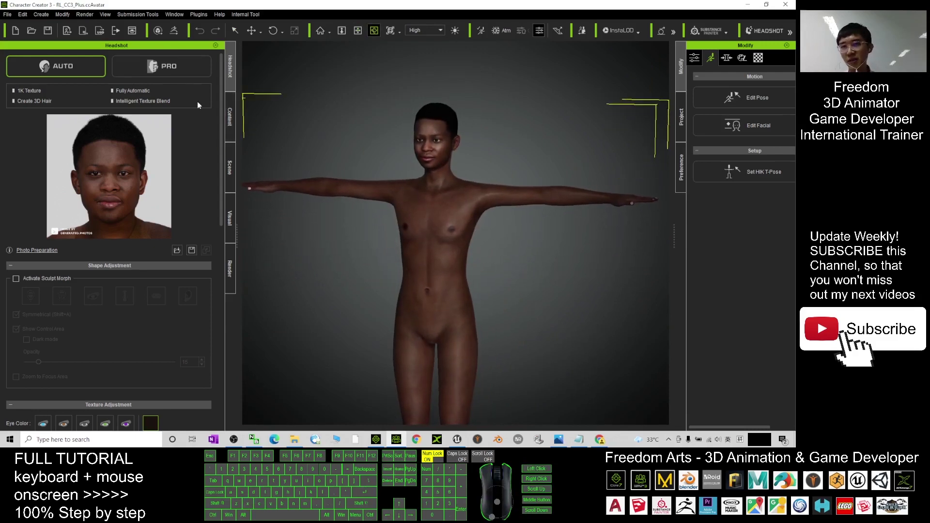
Dress the avatar in Punk Shirt_B from the Shirts cloth templates.
click(231, 116)
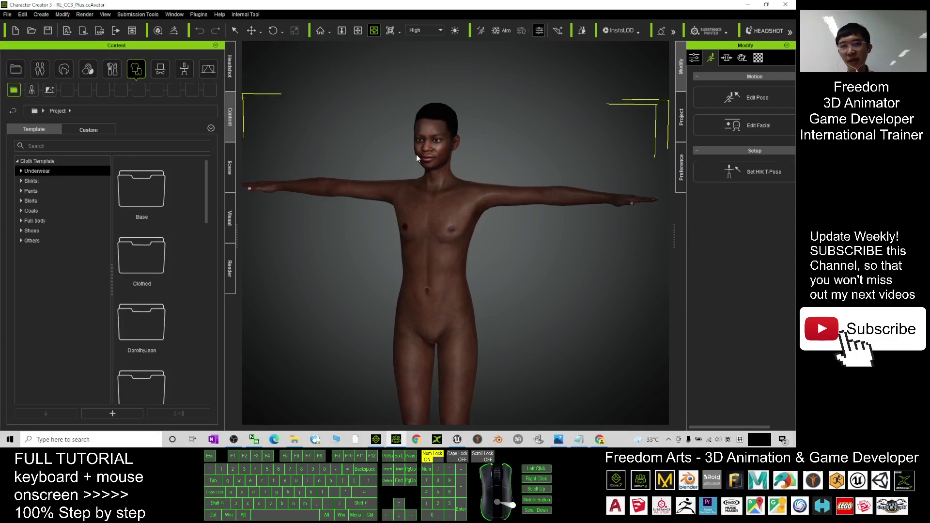
drag(207, 178, 213, 381)
click(31, 201)
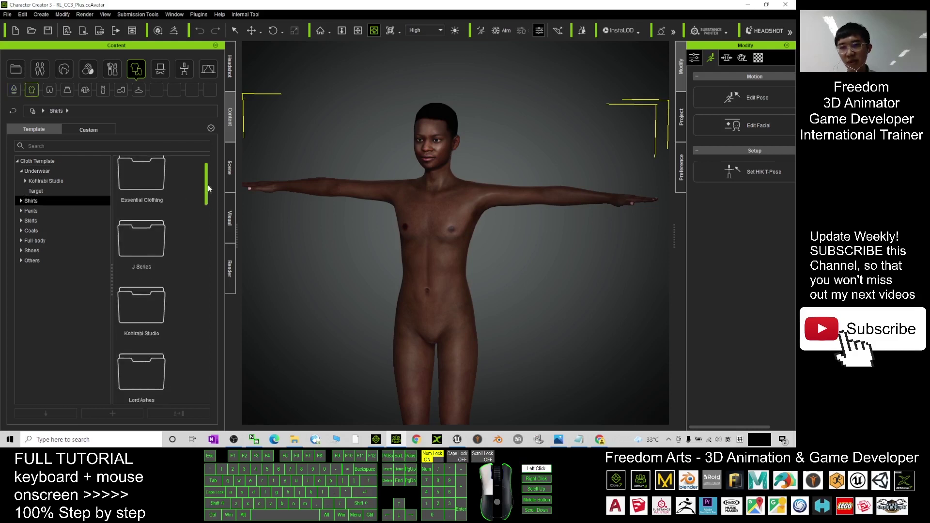
drag(207, 191, 210, 373)
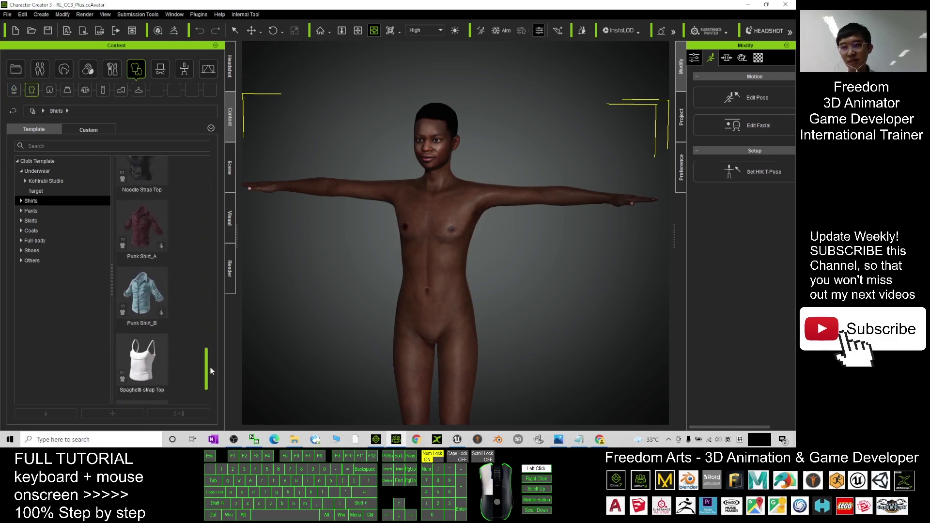
drag(143, 299, 422, 204)
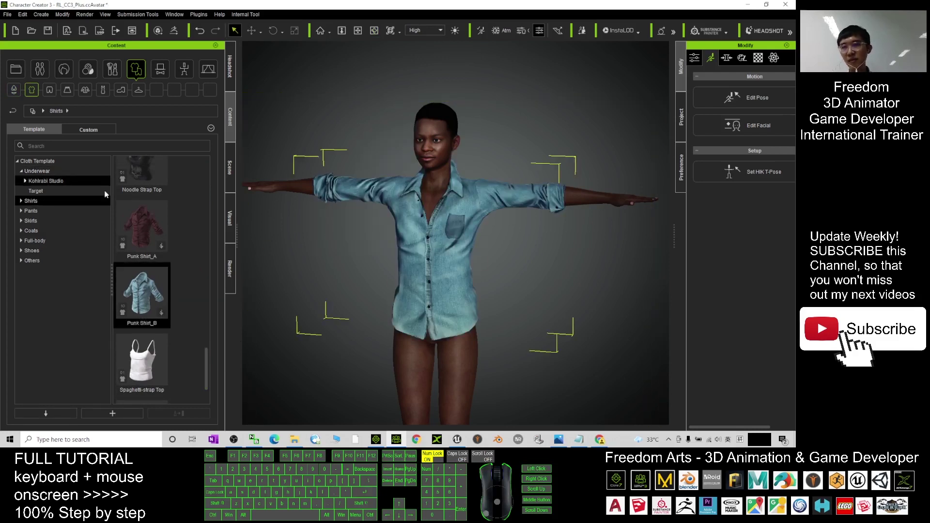
Dress the avatar in Jeans_B from the Pants cloth templates.
click(49, 91)
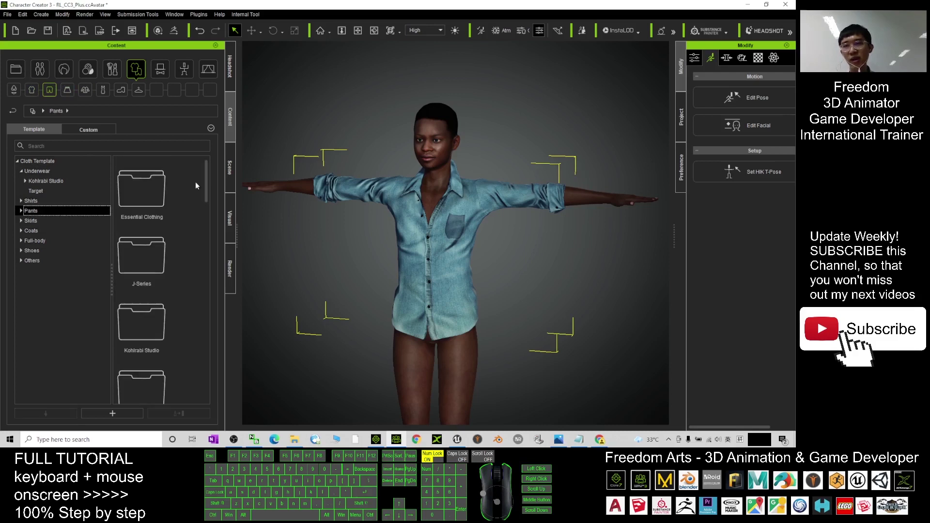
scroll(199, 389, down, 10)
drag(199, 389, 223, 305)
drag(151, 205, 509, 312)
key(c)
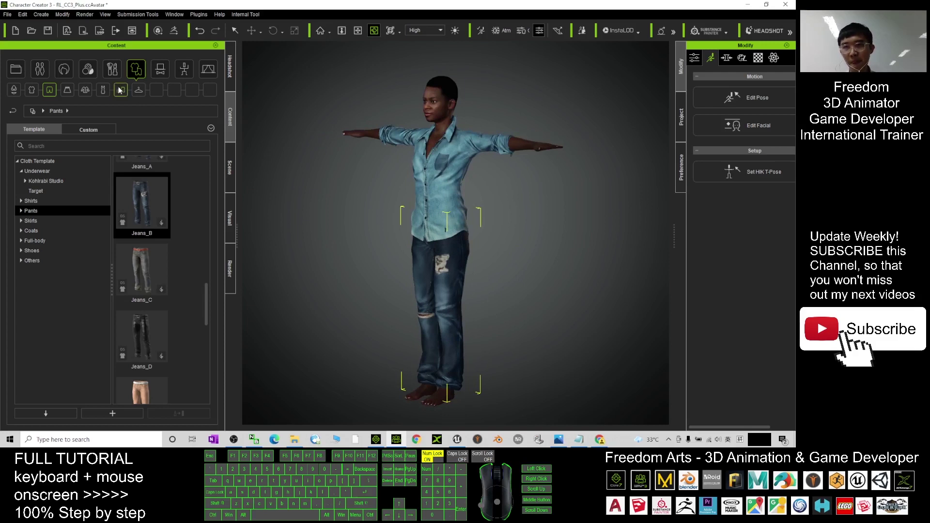
Open the Shoes category of the cloth templates to browse footwear for the avatar.
click(124, 92)
key(Down)
key(Down)
key(Down)
key(Down)
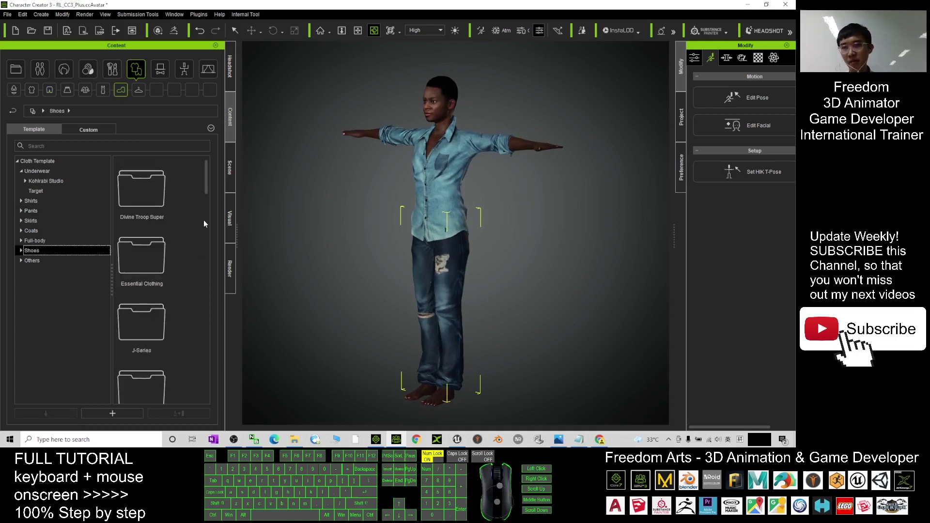